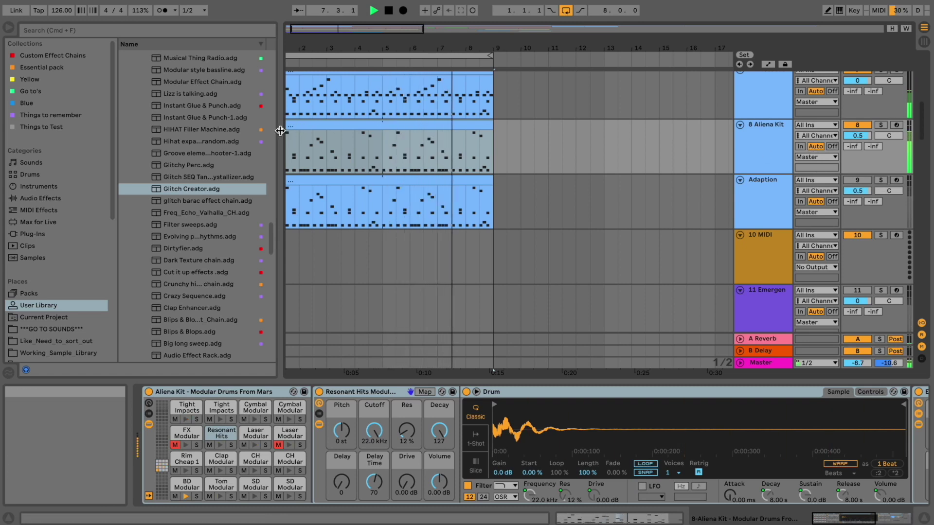
# Widen the arrangement beside the browser and zoom out so it shows from bar 1.
pyautogui.moveTo(280, 131); pyautogui.dragTo(262, 130)
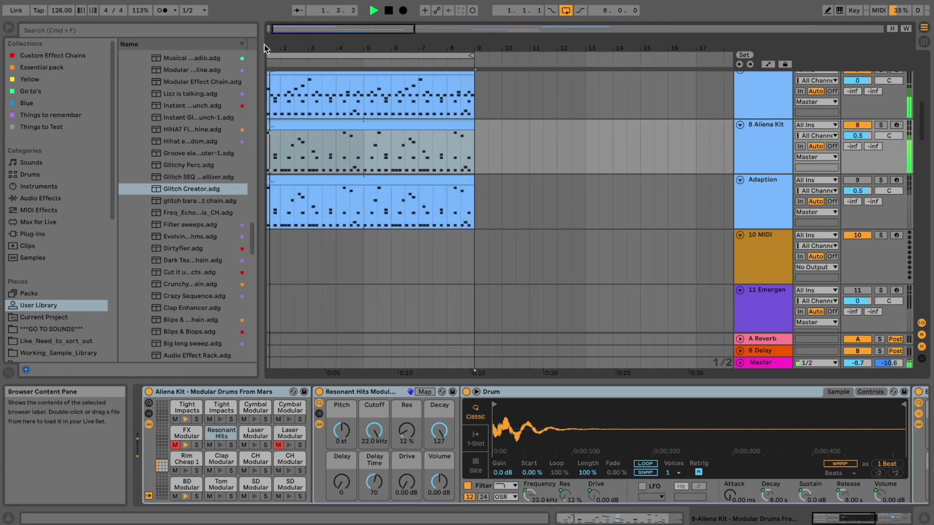
pyautogui.moveTo(265, 47); pyautogui.dragTo(292, 45)
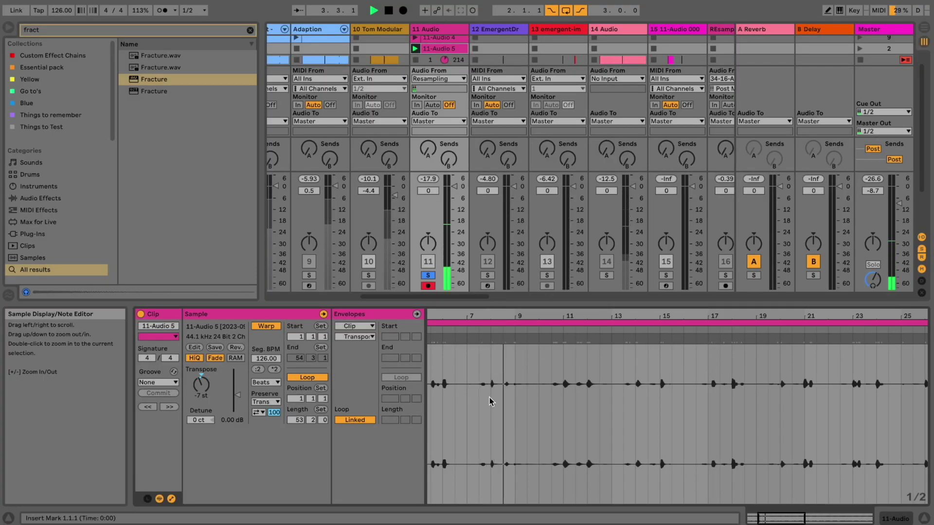
# Zoom into the clip's waveform and switch Fracture's buffer wave to the ramp shape.
pyautogui.press('+')
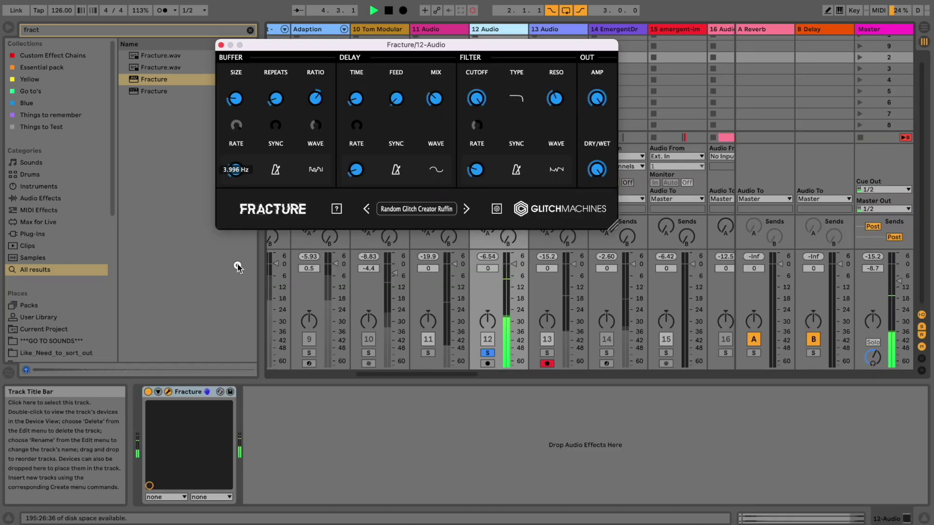
pyautogui.click(316, 170)
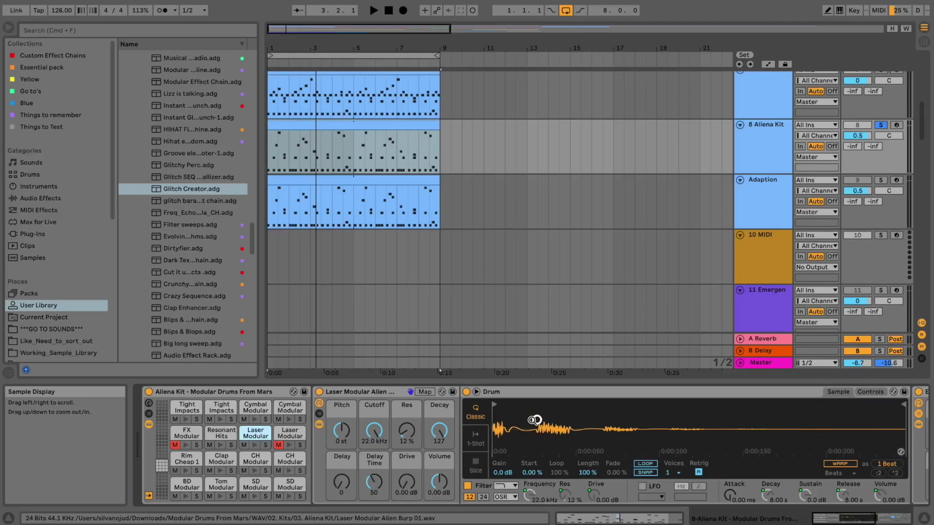
# Move the Laser Modular sample's end marker earlier, auditioning the pad and undoing to a longer end.
pyautogui.moveTo(902, 406); pyautogui.dragTo(618, 425)
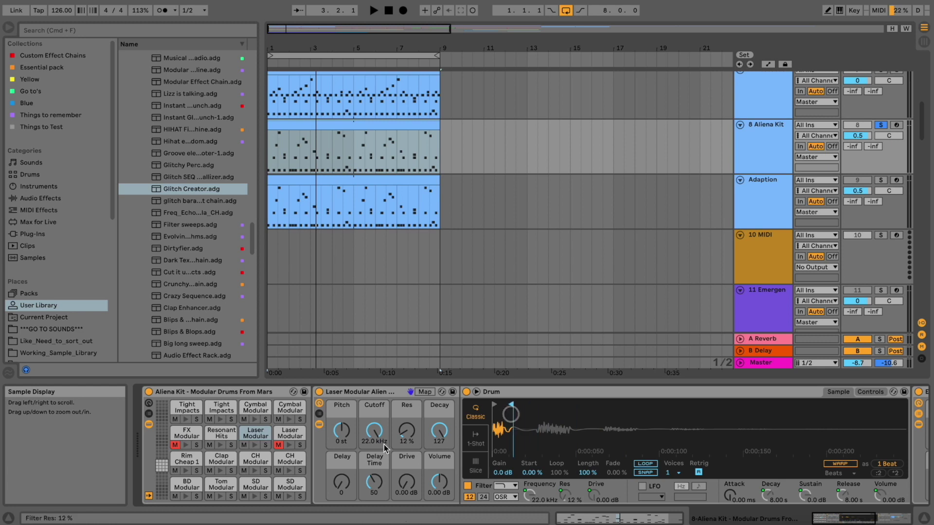
pyautogui.click(256, 445)
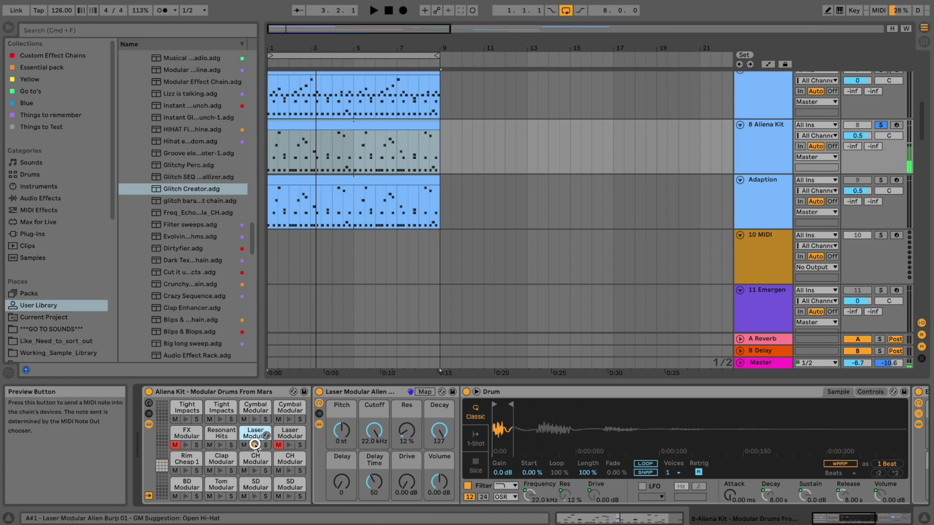
pyautogui.click(255, 445)
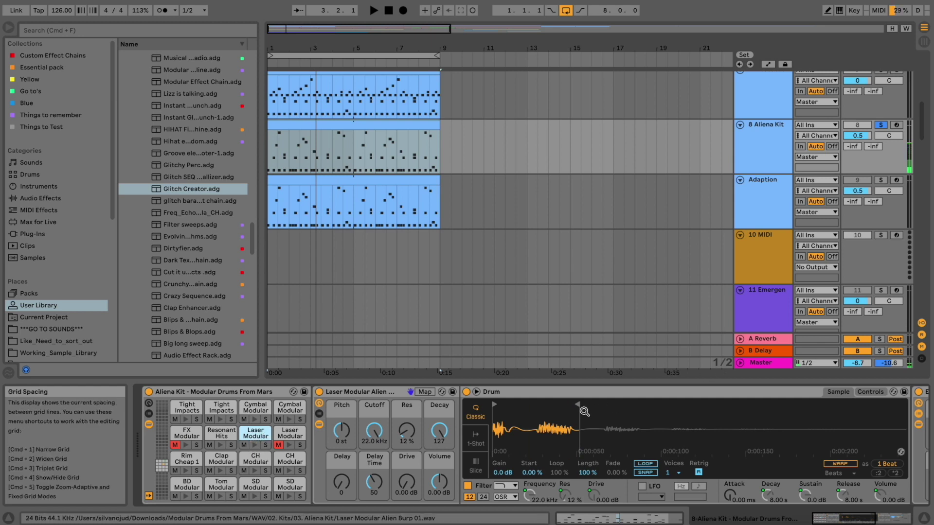
pyautogui.moveTo(579, 405)
pyautogui.mouseDown()
pyautogui.moveTo(648, 409)
pyautogui.moveTo(550, 418)
pyautogui.mouseUp()
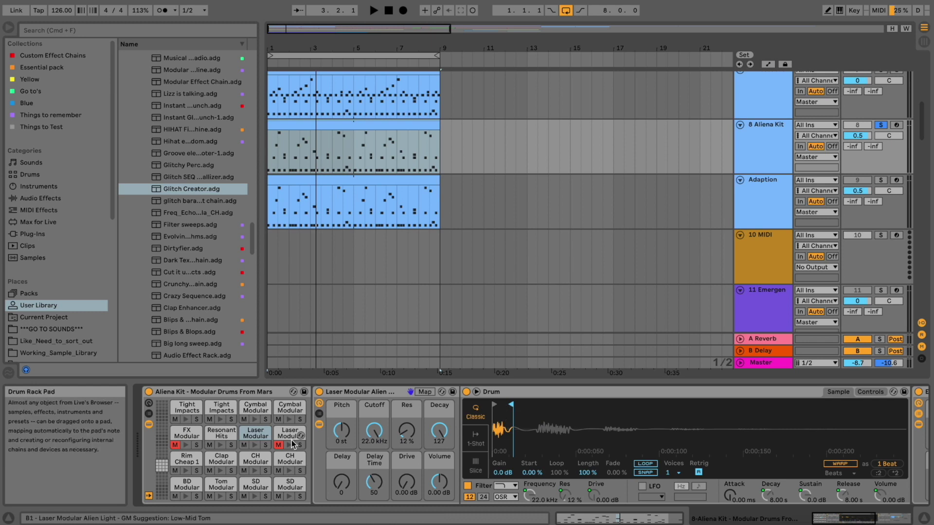
pyautogui.click(255, 446)
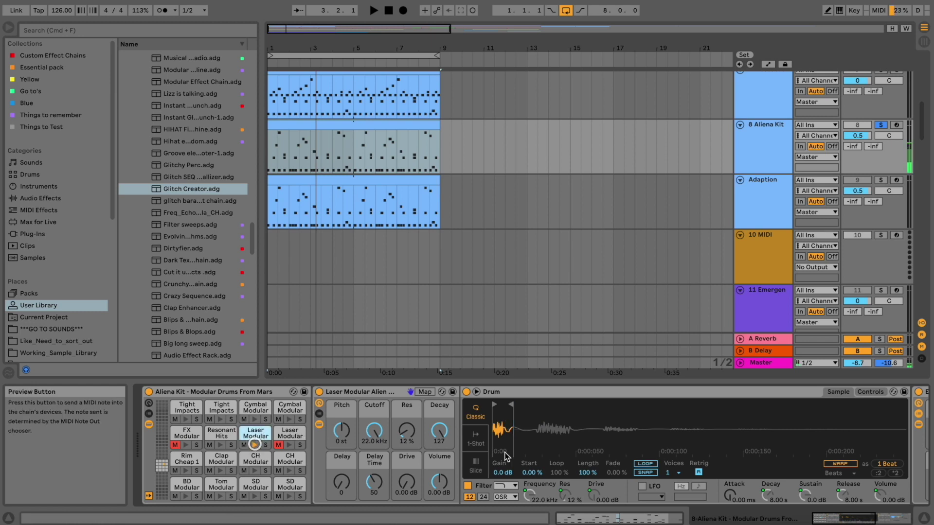
pyautogui.press('super+z')
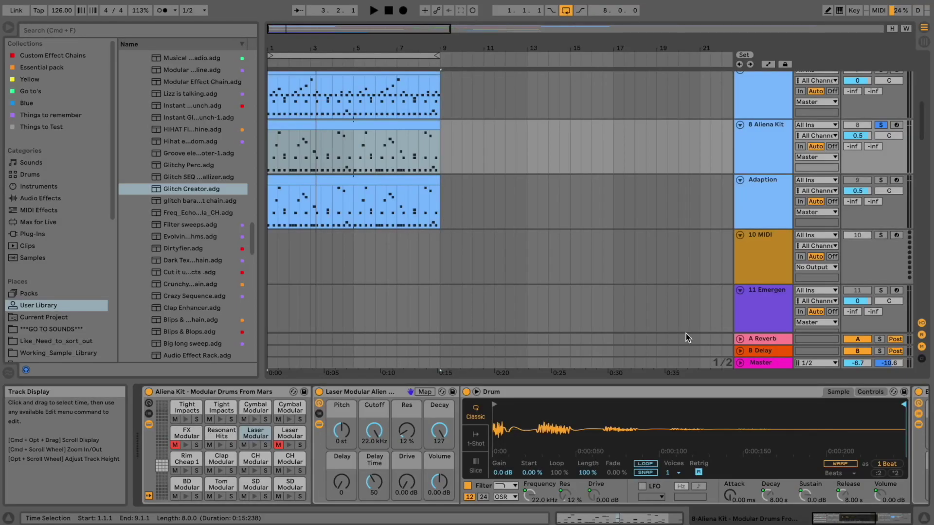
pyautogui.click(190, 145)
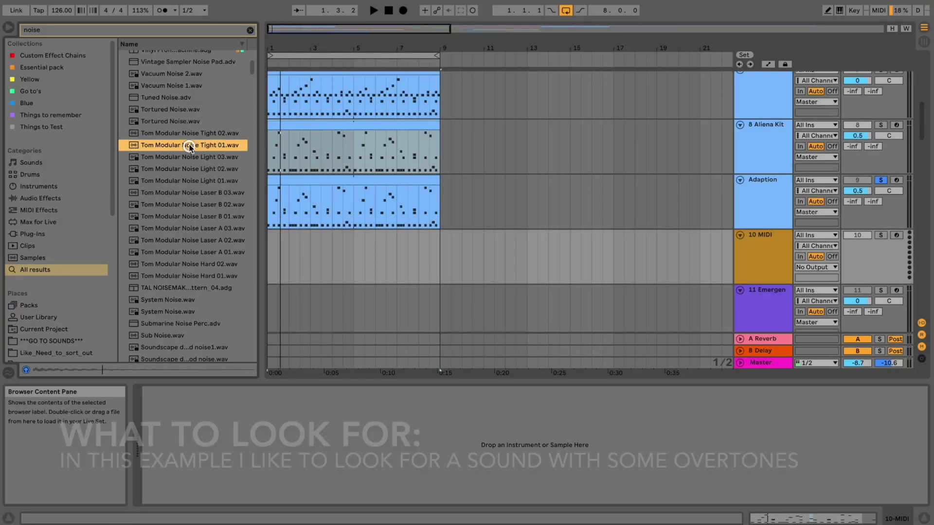
# Audition the Tom Modular Noise Tight, Light, Laser A/B and Hard 02 samples.
pyautogui.click(189, 133)
pyautogui.click(189, 145)
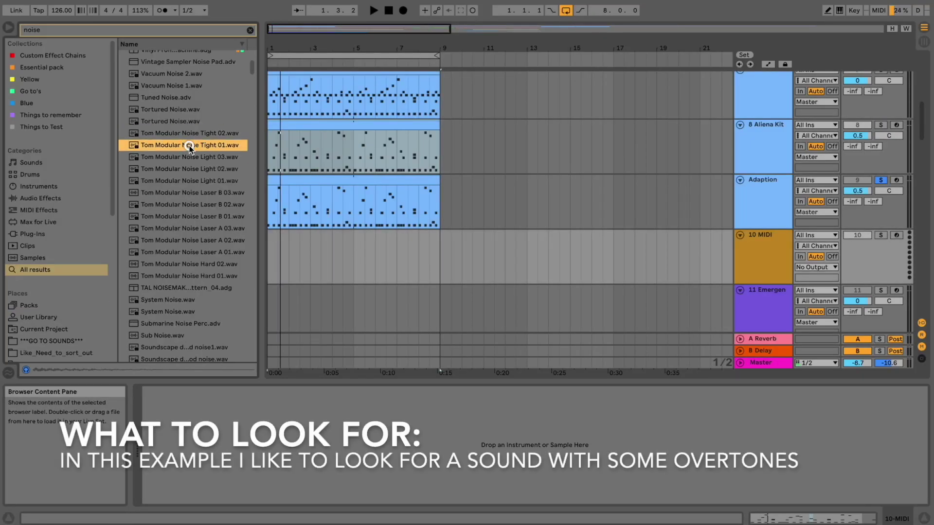
pyautogui.click(190, 169)
pyautogui.click(189, 133)
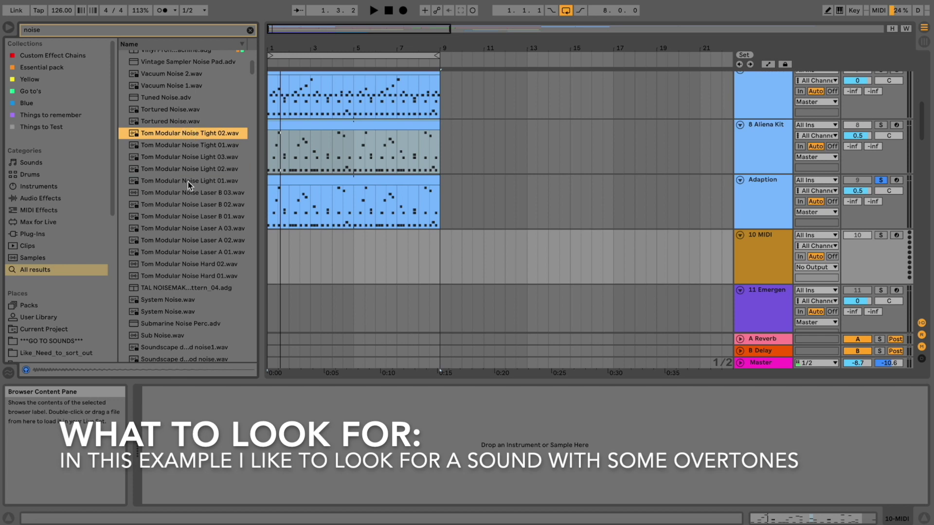
pyautogui.click(189, 216)
pyautogui.click(189, 228)
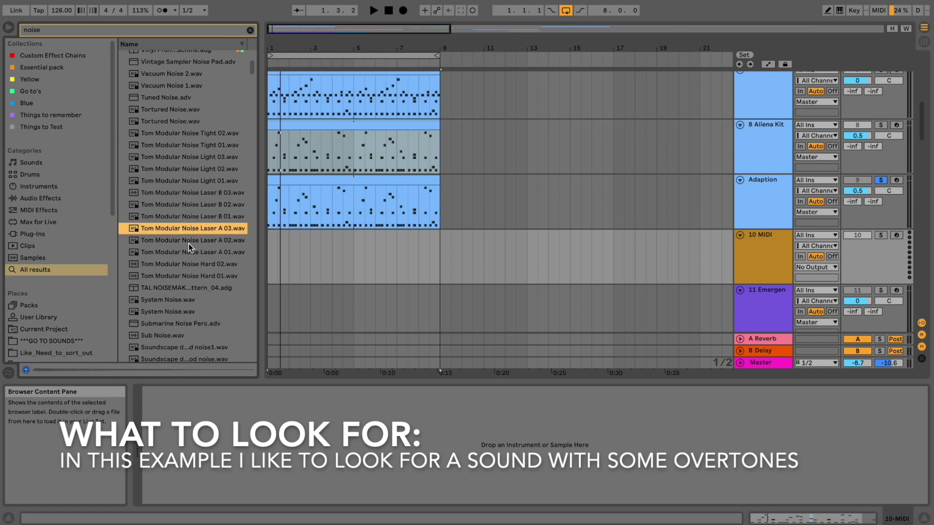
pyautogui.click(188, 241)
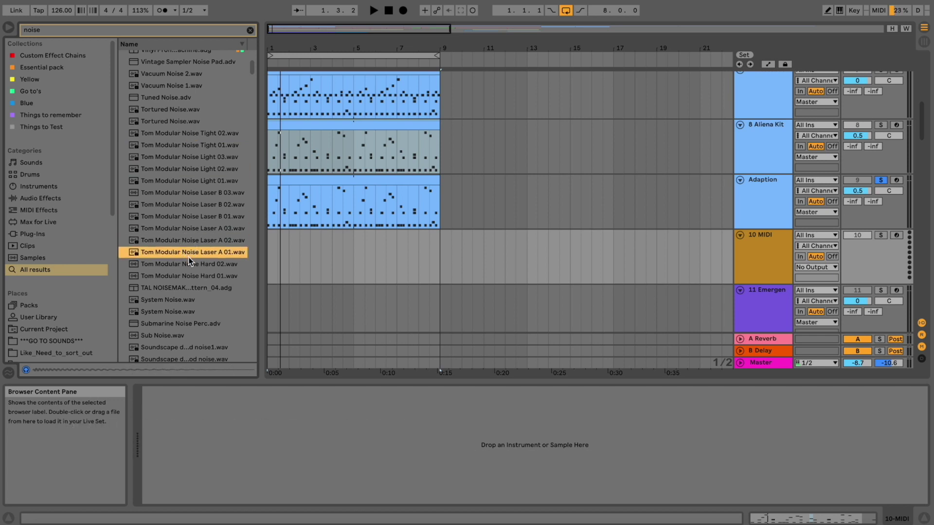
pyautogui.click(189, 264)
pyautogui.click(189, 252)
# Place Tom Modular Noise Hard 02 on track 10, duplicate it and consolidate into one clip.
pyautogui.moveTo(188, 264); pyautogui.dragTo(367, 248)
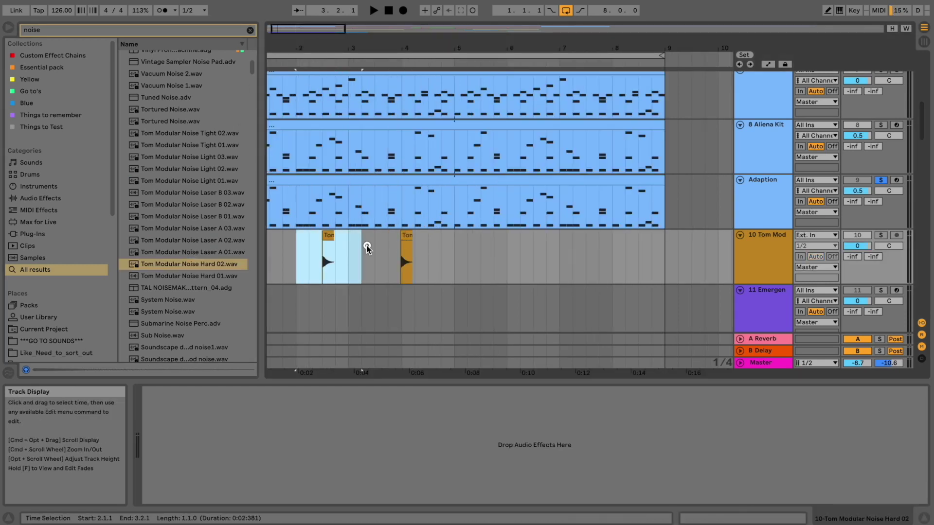
pyautogui.press('super+d')
pyautogui.press('super+j')
pyautogui.press('space')
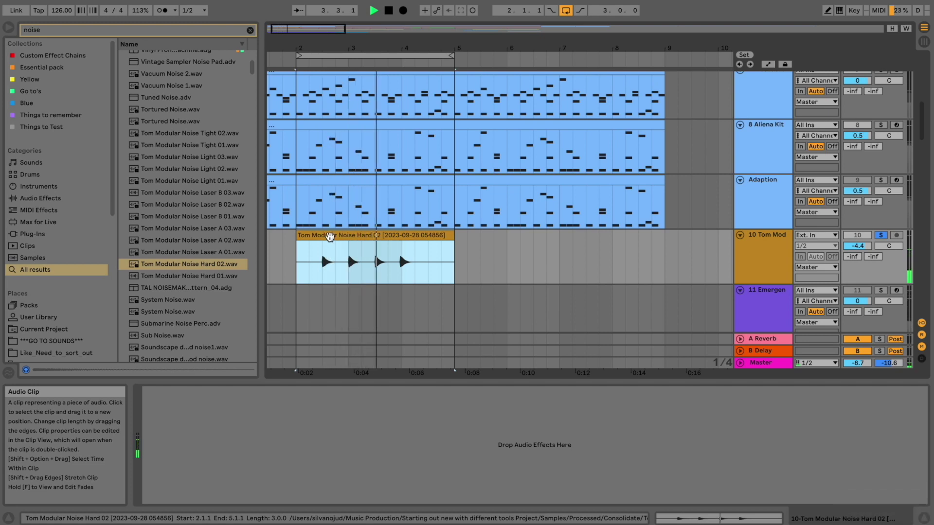
# Search 'fract' and load Fracture onto the tom track, moving its window off the clip.
pyautogui.press('space')
pyautogui.click(183, 31)
pyautogui.write('fract')
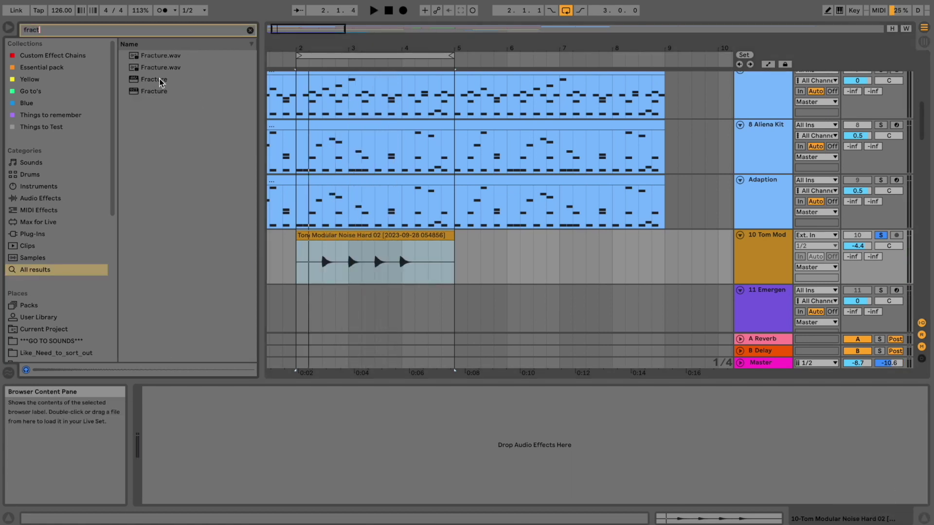
pyautogui.moveTo(161, 83); pyautogui.dragTo(377, 262)
pyautogui.moveTo(435, 86); pyautogui.dragTo(359, 47)
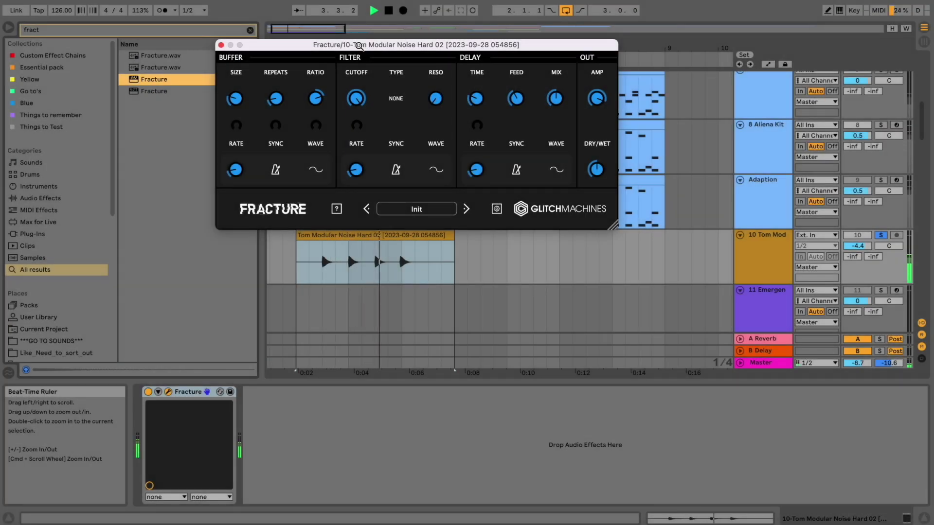
# Audition the tom clip through Fracture while enlarging the buffer size.
pyautogui.press('space')
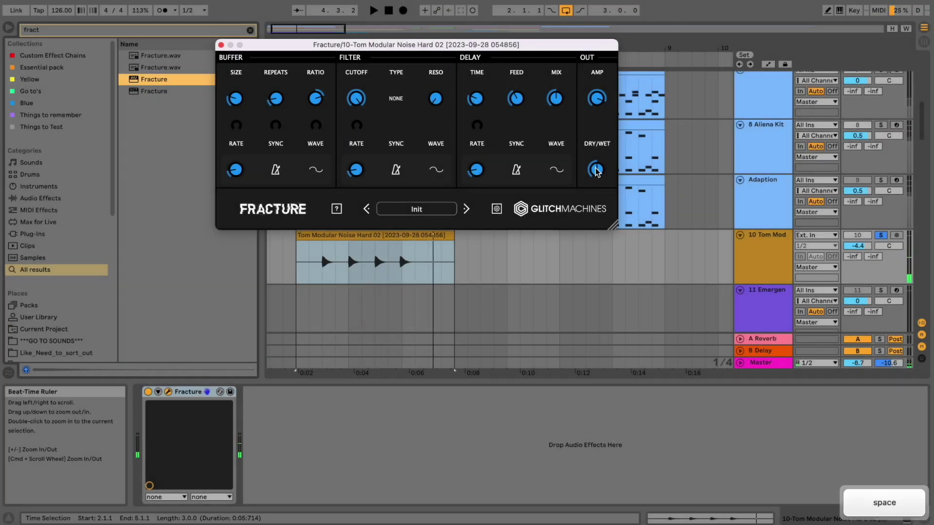
pyautogui.press('space')
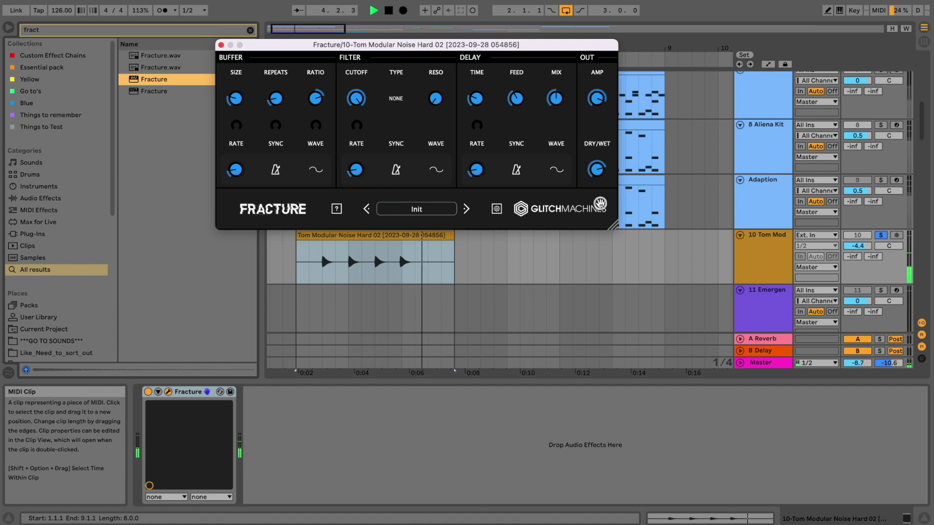
pyautogui.press('space')
pyautogui.press('space')
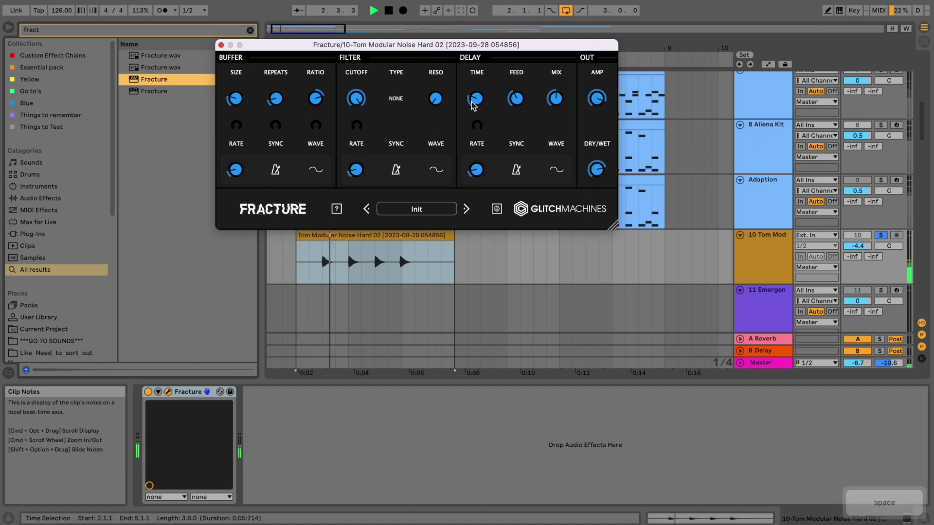
pyautogui.press('space')
pyautogui.moveTo(238, 102)
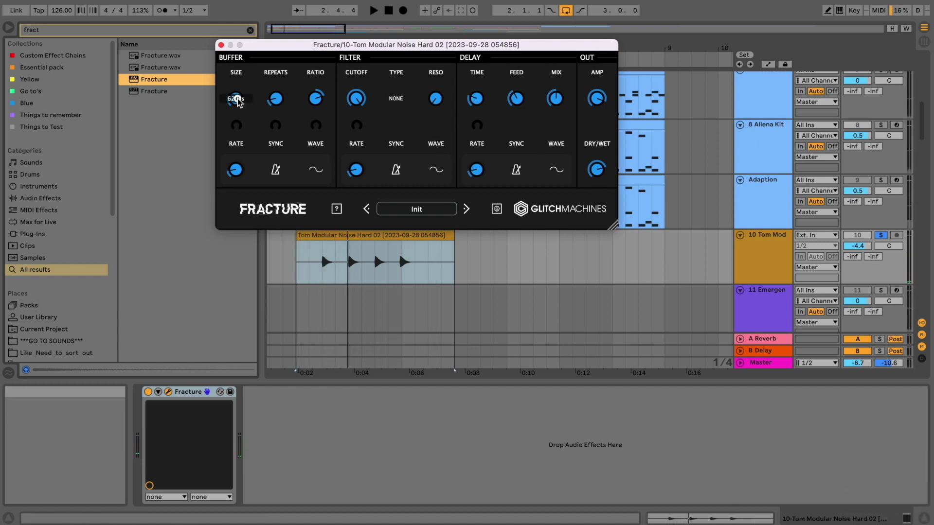
pyautogui.scroll(4, 238, 97)
pyautogui.press('space')
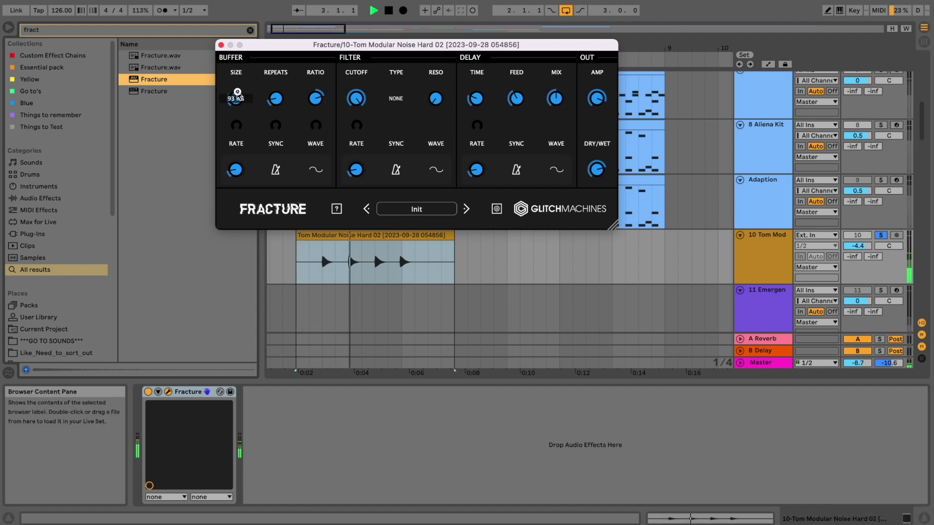
pyautogui.scroll(4, 238, 92)
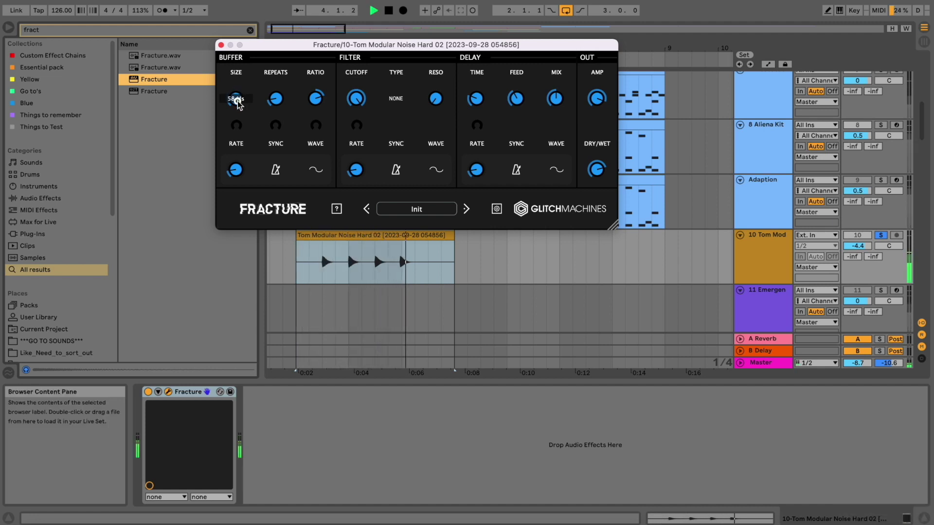
pyautogui.press('space')
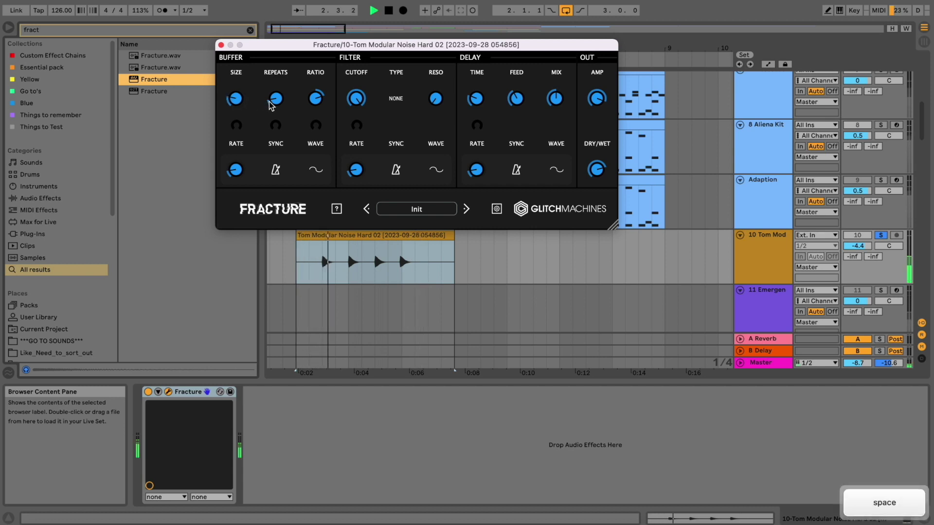
pyautogui.press('space')
pyautogui.press('space')
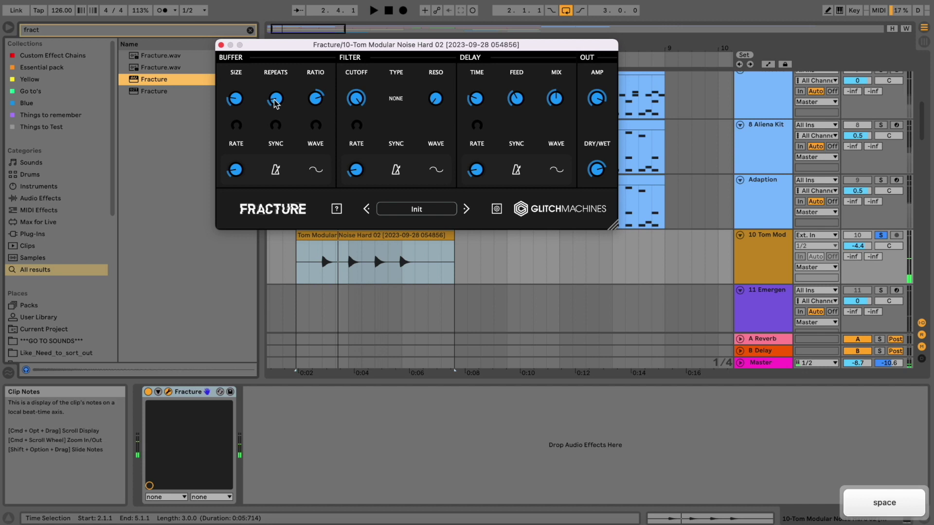
pyautogui.press('space')
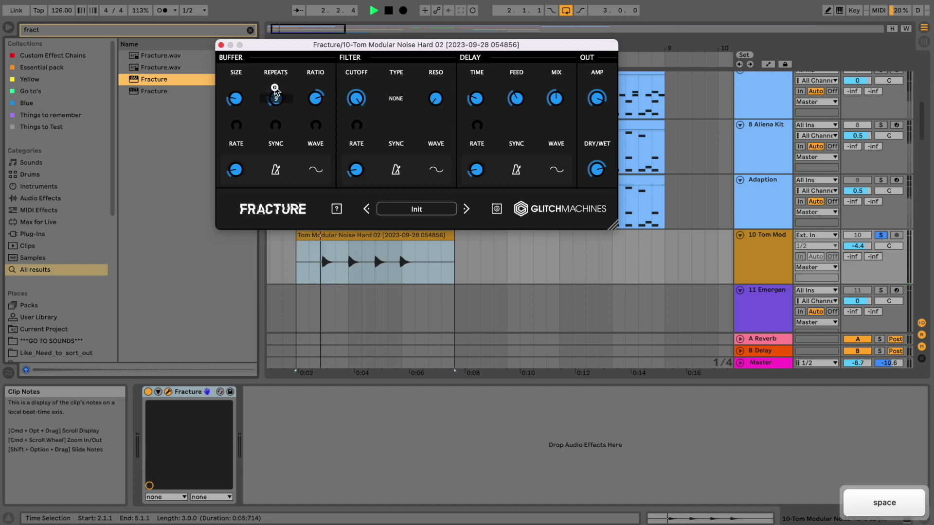
pyautogui.press('space')
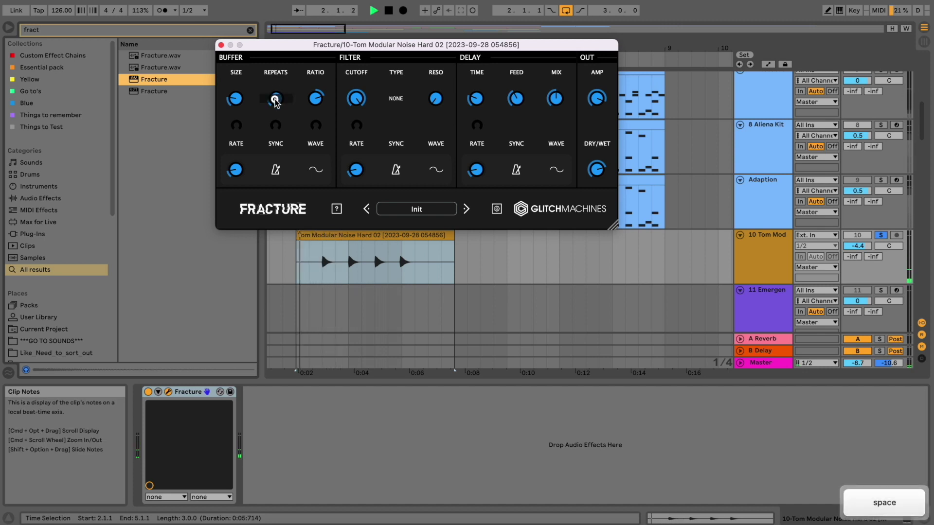
pyautogui.press('space')
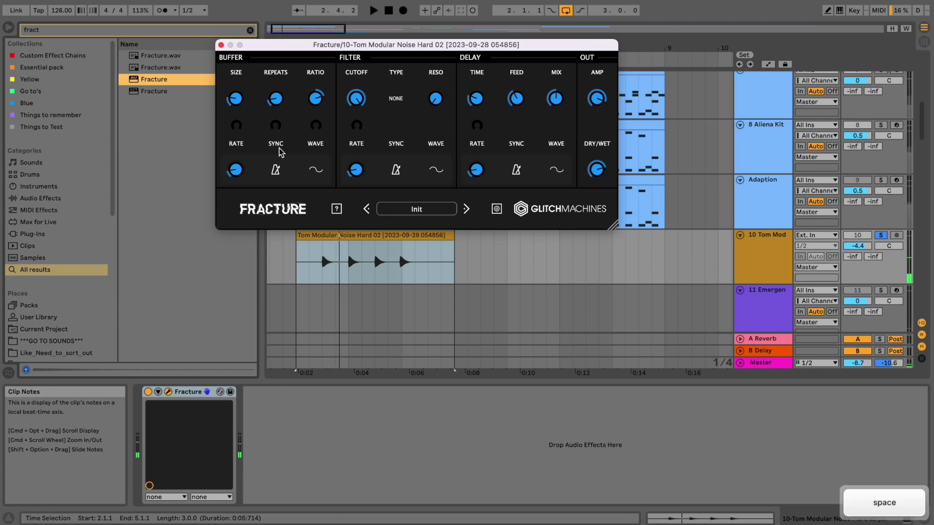
# Sync Fracture's buffer to the song tempo and audition the tom loop.
pyautogui.click(277, 169)
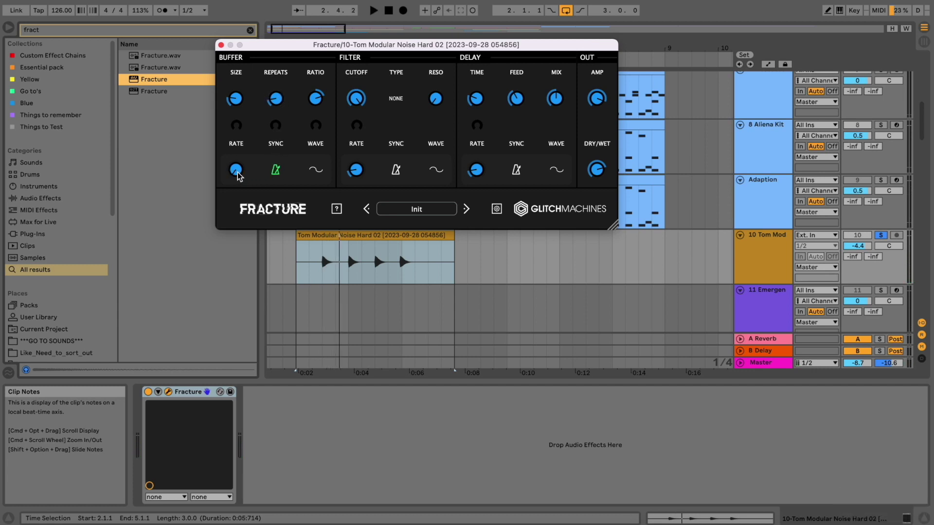
pyautogui.press('space')
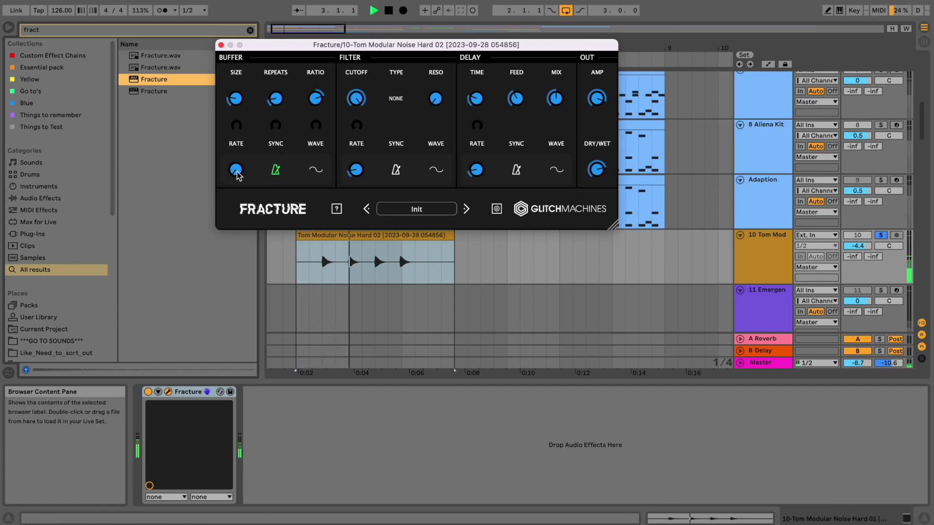
pyautogui.press('space')
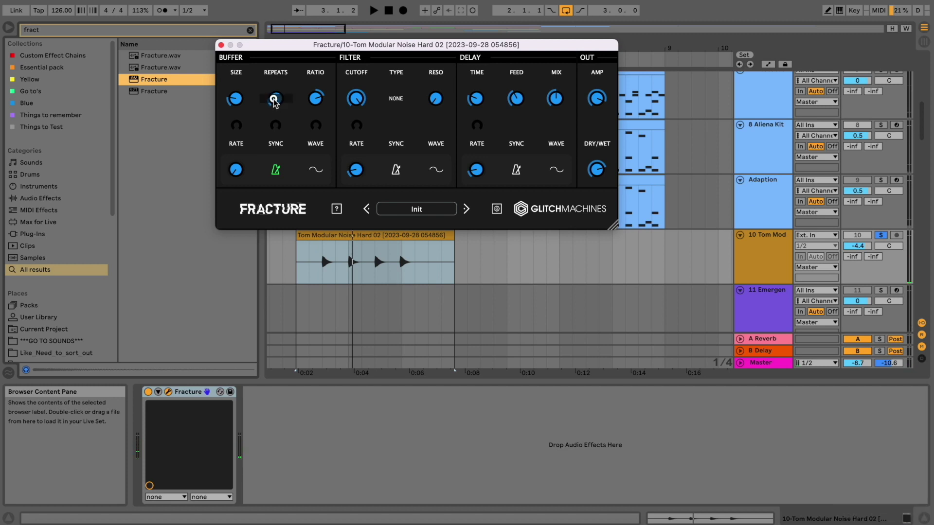
pyautogui.press('space')
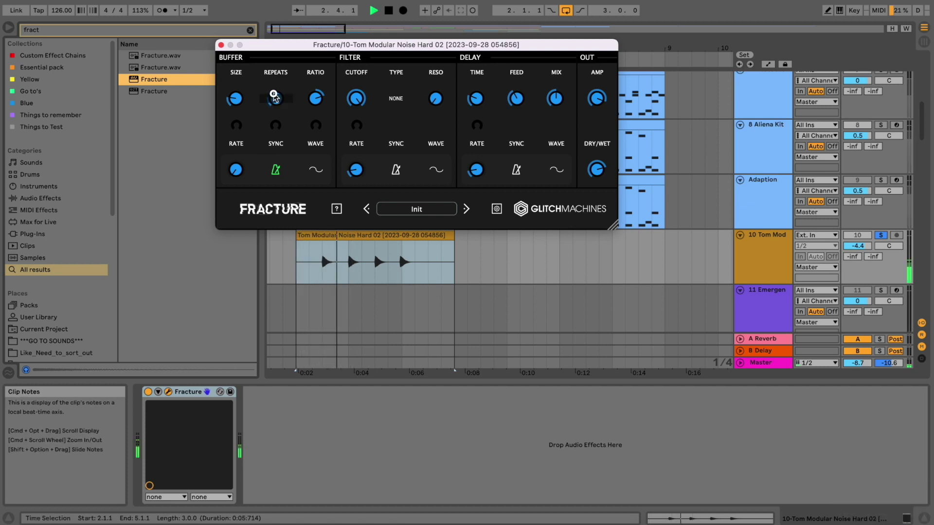
pyautogui.press('space')
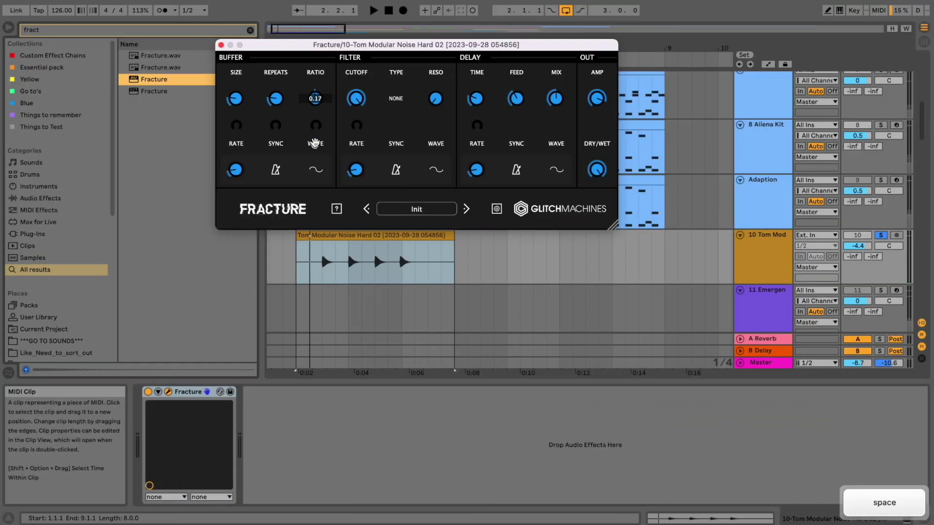
pyautogui.press('space')
# Lower Fracture's buffer ratio to about -0.87 while auditioning the tom loop.
pyautogui.moveTo(315, 143); pyautogui.dragTo(315, 154)
pyautogui.press('space')
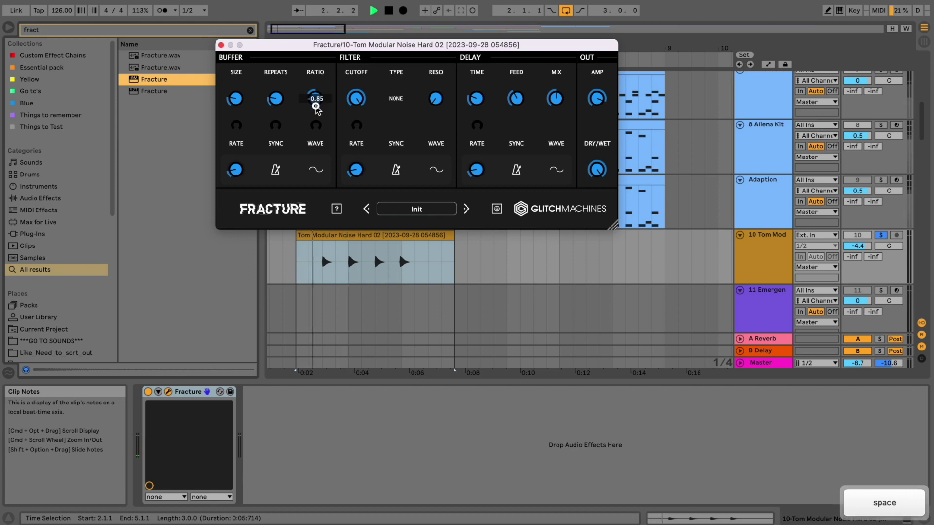
pyautogui.press('space')
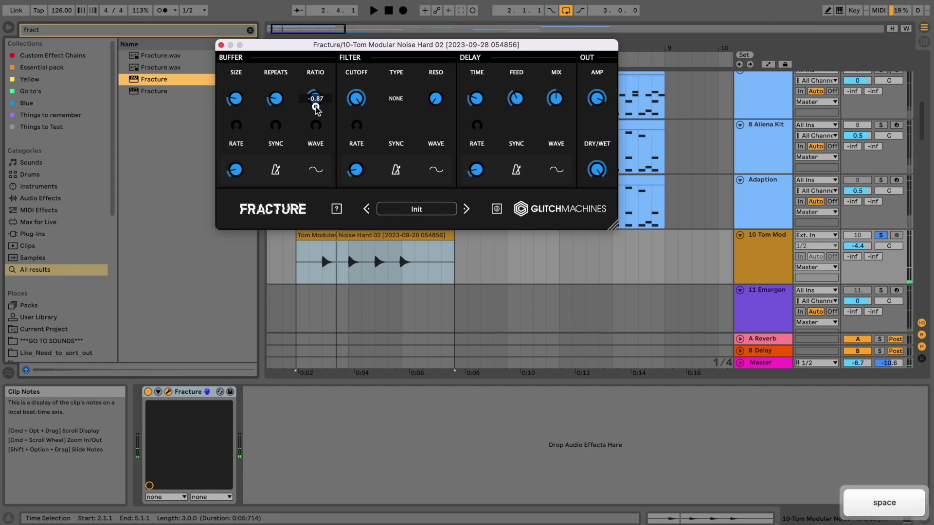
pyautogui.moveTo(316, 110); pyautogui.dragTo(316, 107)
pyautogui.press('space')
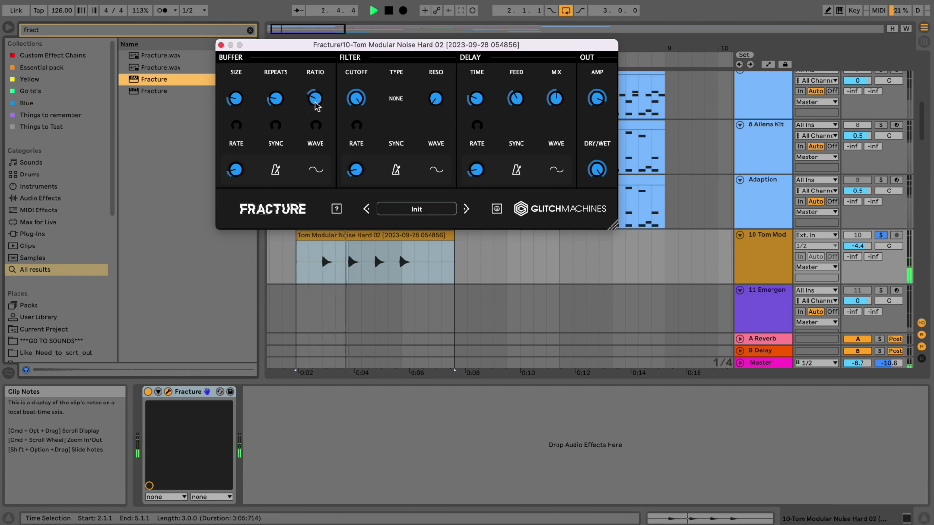
pyautogui.press('space')
pyautogui.press('space')
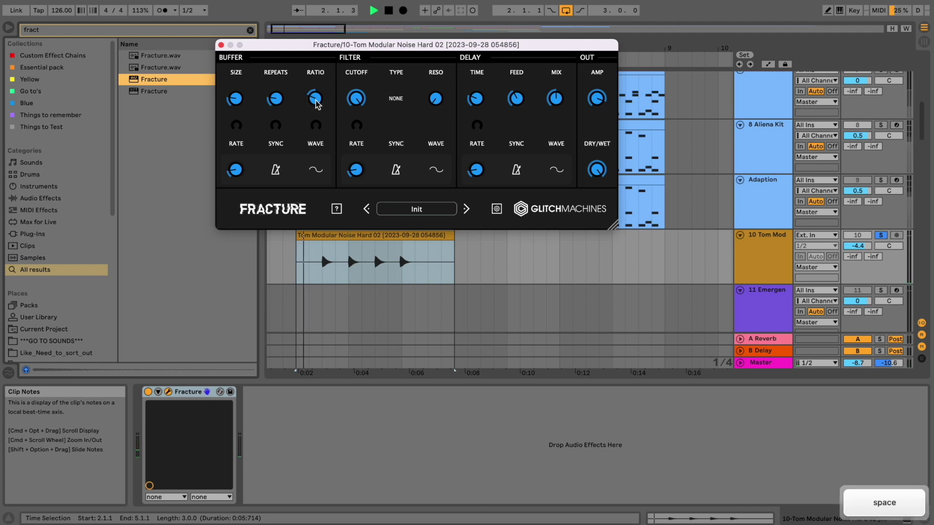
pyautogui.press('space')
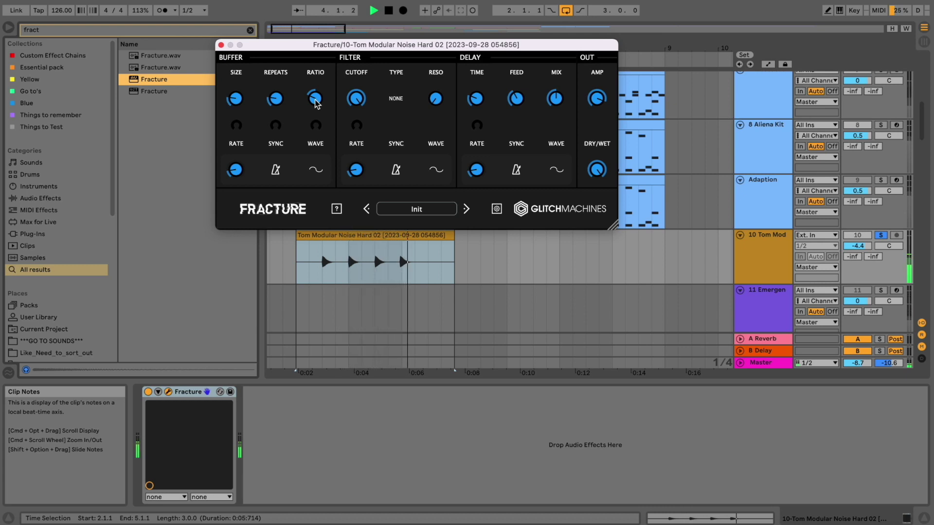
pyautogui.press('space')
pyautogui.click(497, 208)
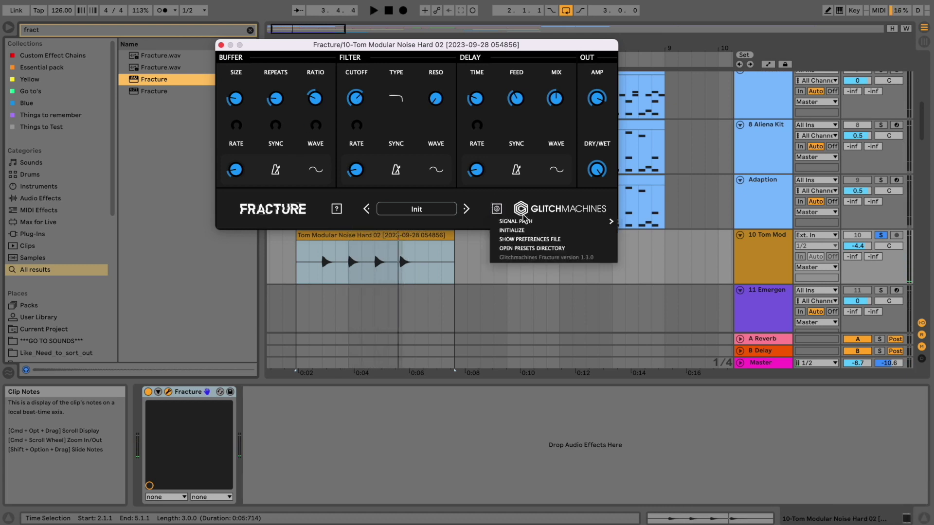
# Set Fracture's signal path to F -> B -> D and play it back.
pyautogui.moveTo(525, 222)
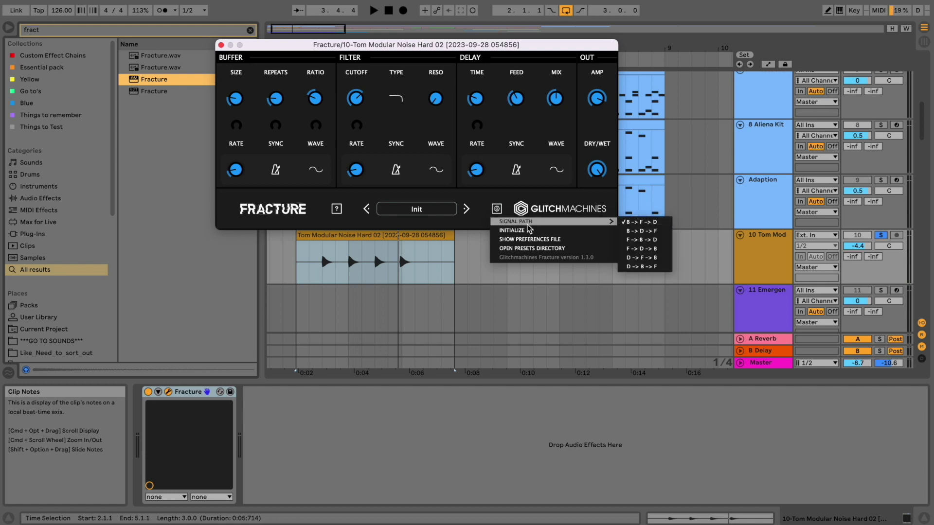
pyautogui.click(655, 241)
pyautogui.press('space')
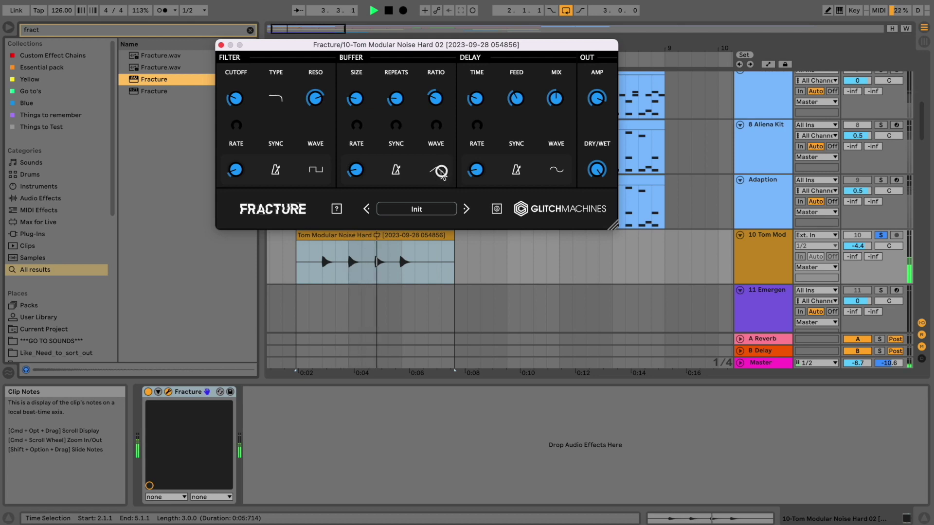
# Give the buffer modulation a random-step shape and adjust its rate while auditioning.
pyautogui.click(440, 171)
pyautogui.moveTo(358, 172); pyautogui.dragTo(358, 161)
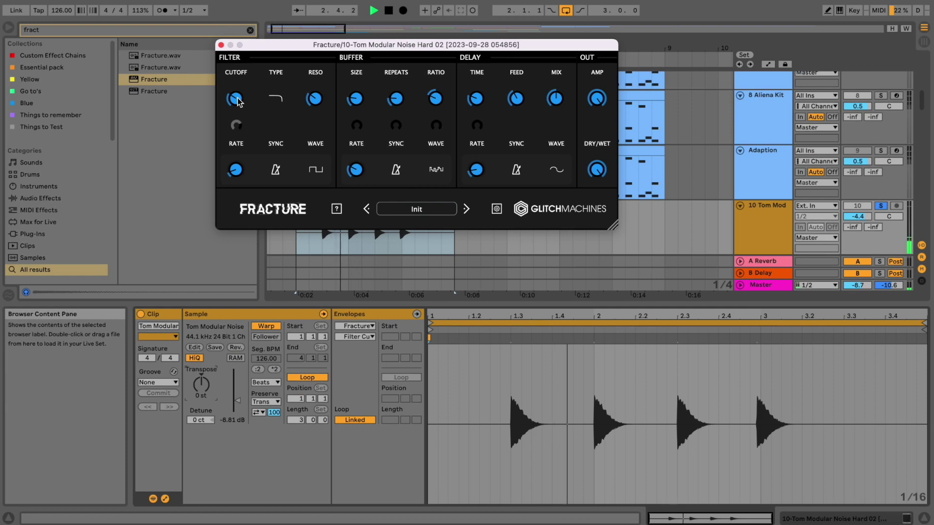
pyautogui.press('space')
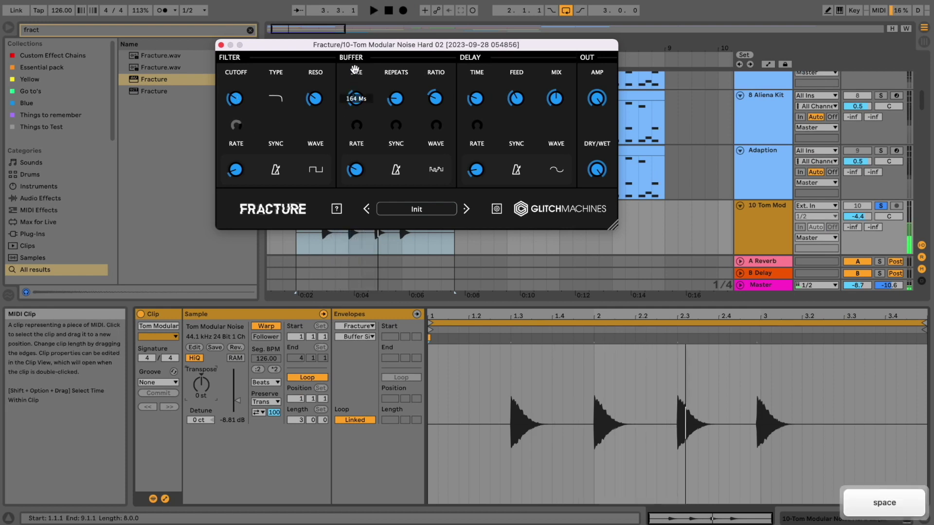
pyautogui.press('space')
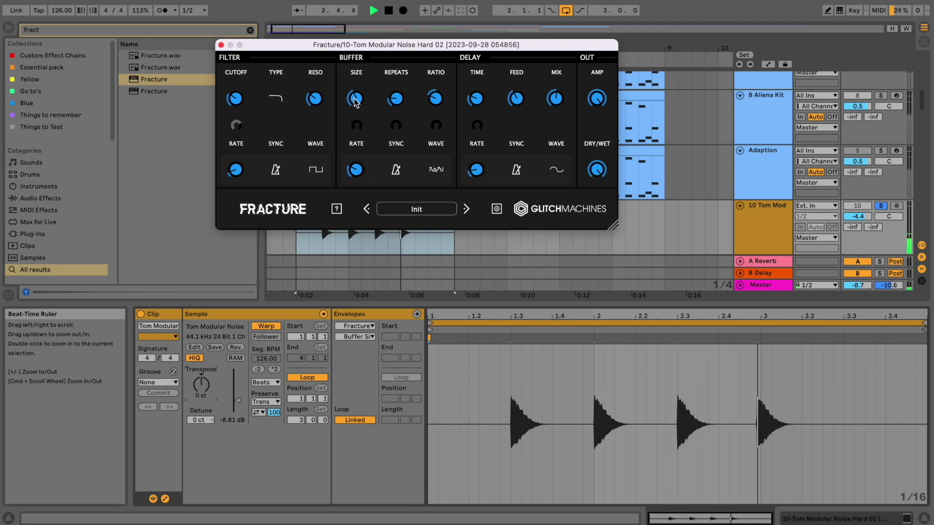
pyautogui.press('space')
pyautogui.press('space')
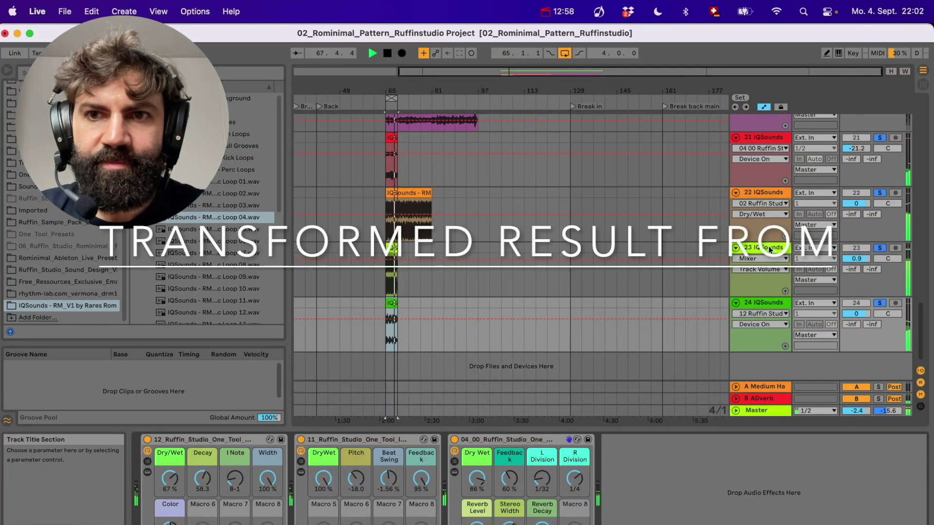
# Select IQSounds tracks 23 and 22 to inspect their Ruffin Studio racks, then start playback.
pyautogui.click(770, 250)
pyautogui.click(766, 191)
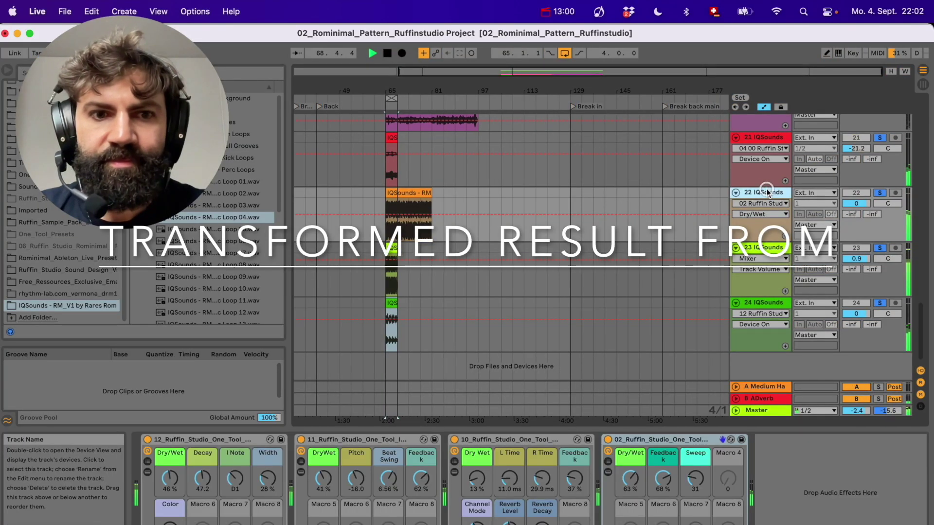
pyautogui.press('m')
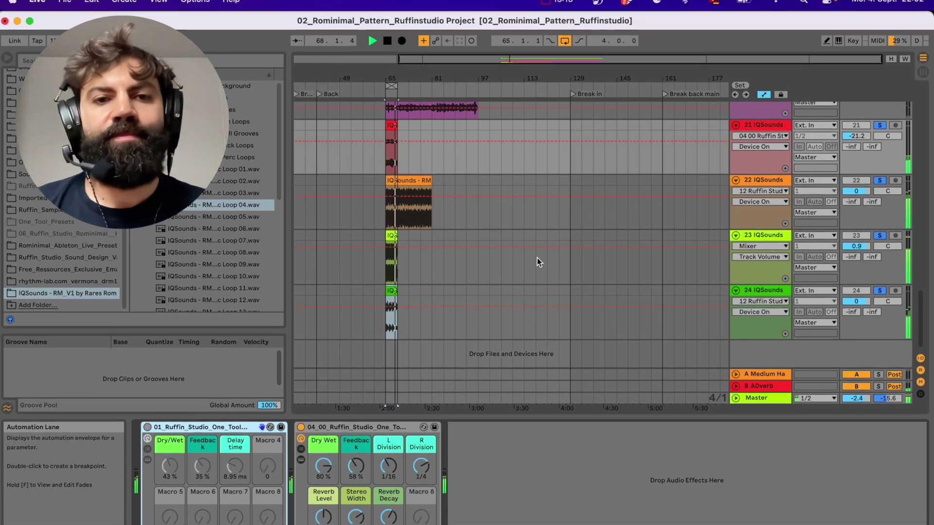
pyautogui.press('space')
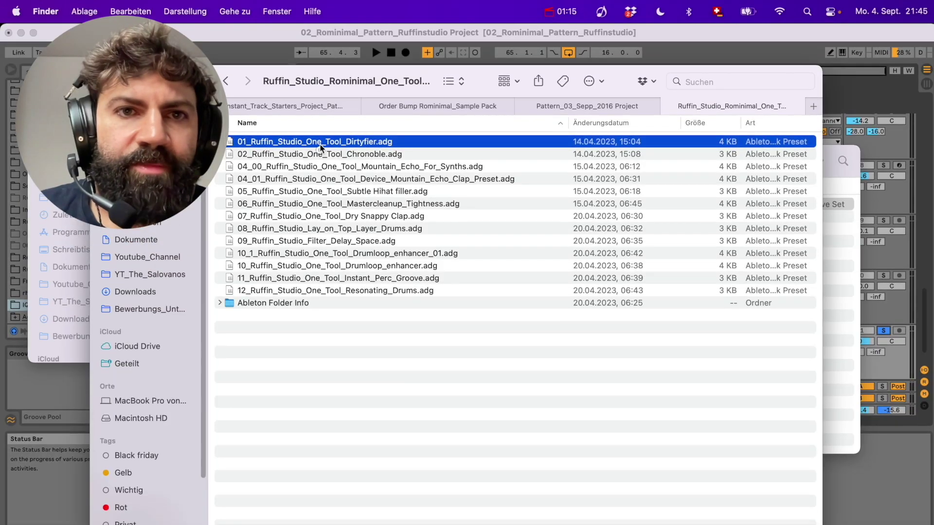
# Load the Dirtyfier preset onto the IQSounds track and raise its Dry/Wet to 65%.
pyautogui.moveTo(320, 146); pyautogui.dragTo(301, 419)
pyautogui.press('space')
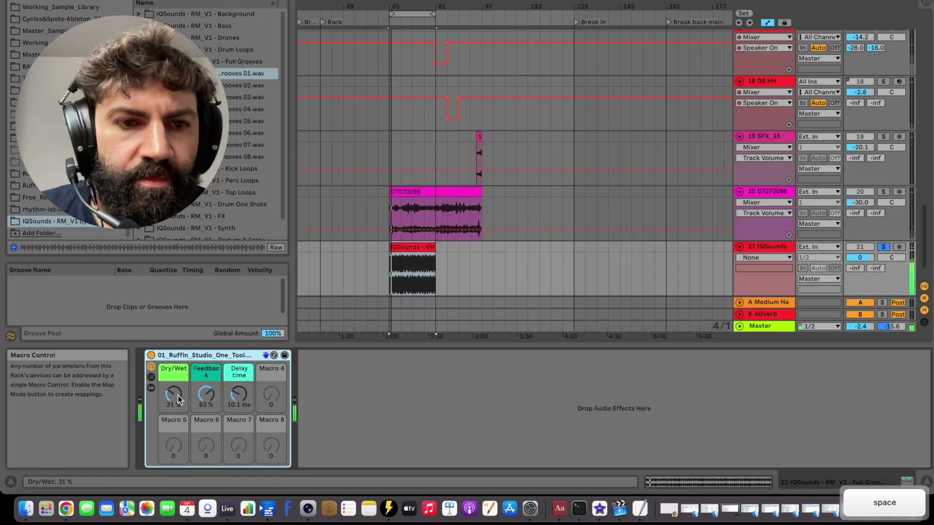
pyautogui.moveTo(178, 395); pyautogui.dragTo(178, 392)
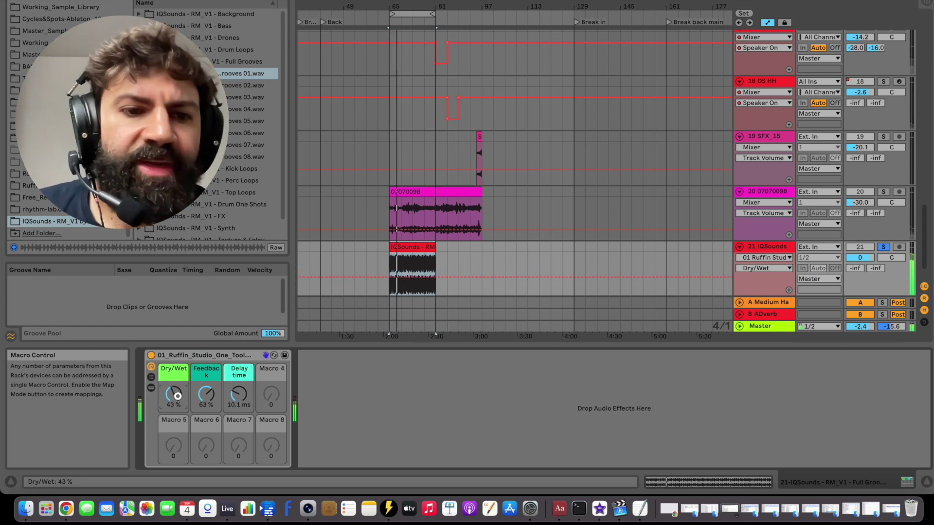
pyautogui.moveTo(178, 395); pyautogui.dragTo(177, 395)
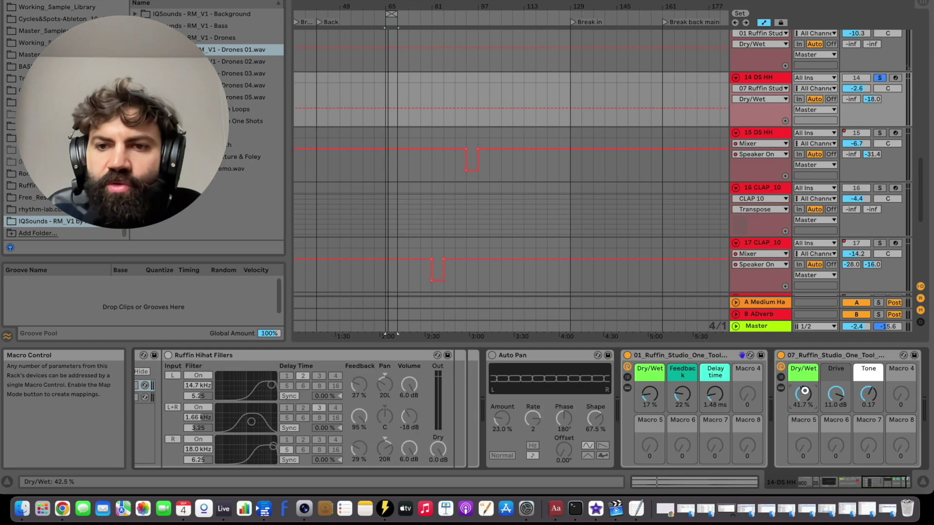
# On DS HH, set the Dirtyfier delay time to 16.5 ms and Dry/Wet to 36%.
pyautogui.moveTo(805, 392); pyautogui.dragTo(804, 390)
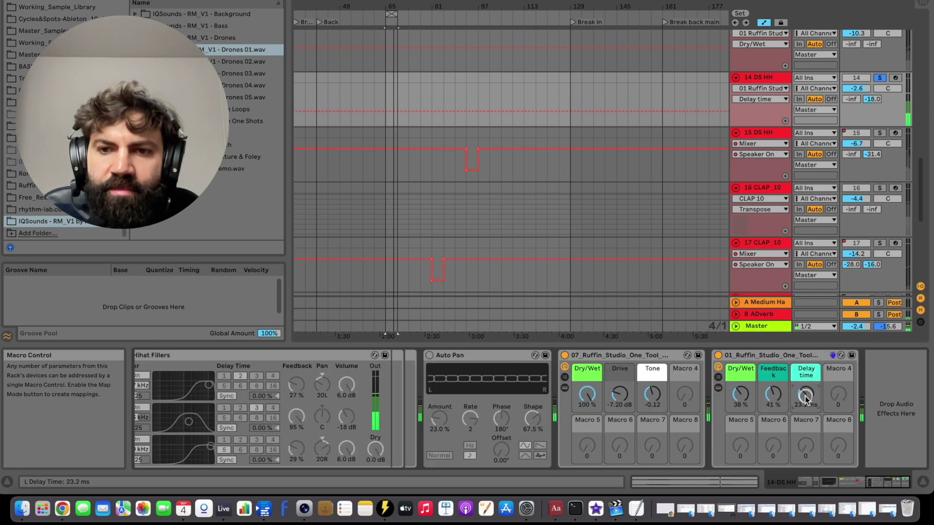
pyautogui.moveTo(806, 399); pyautogui.dragTo(806, 403)
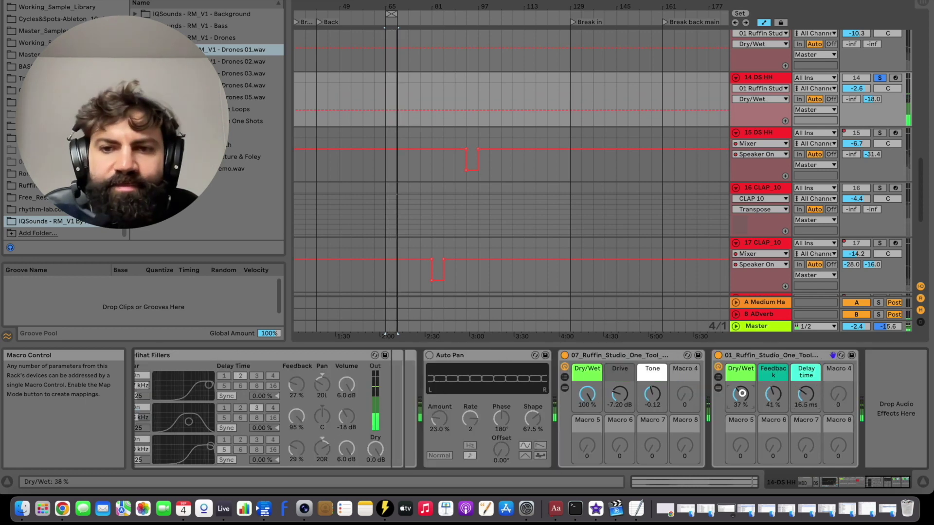
pyautogui.moveTo(742, 393); pyautogui.dragTo(743, 398)
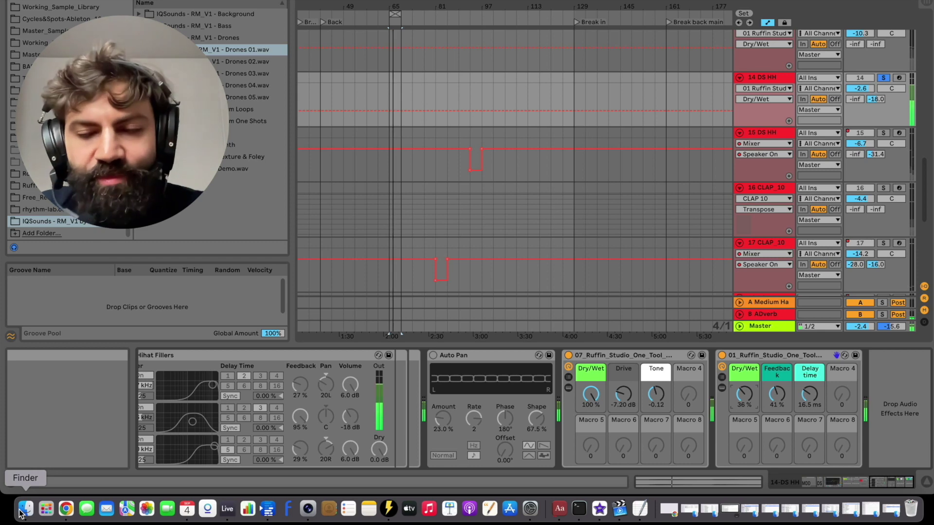
# Raise track 22's 02 Ruffin Studio rack Dry/Wet to 63% and adjust Kick Loop 01's volume.
pyautogui.press('space')
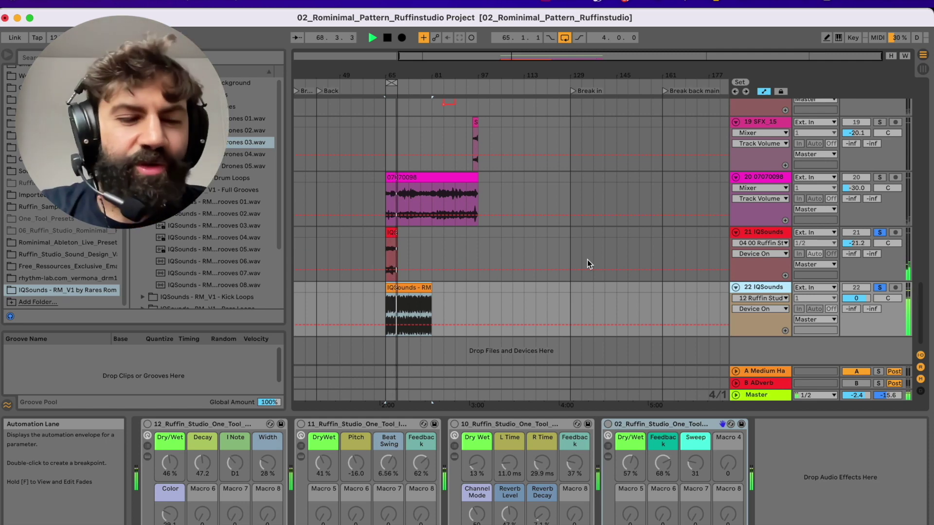
pyautogui.click(587, 260)
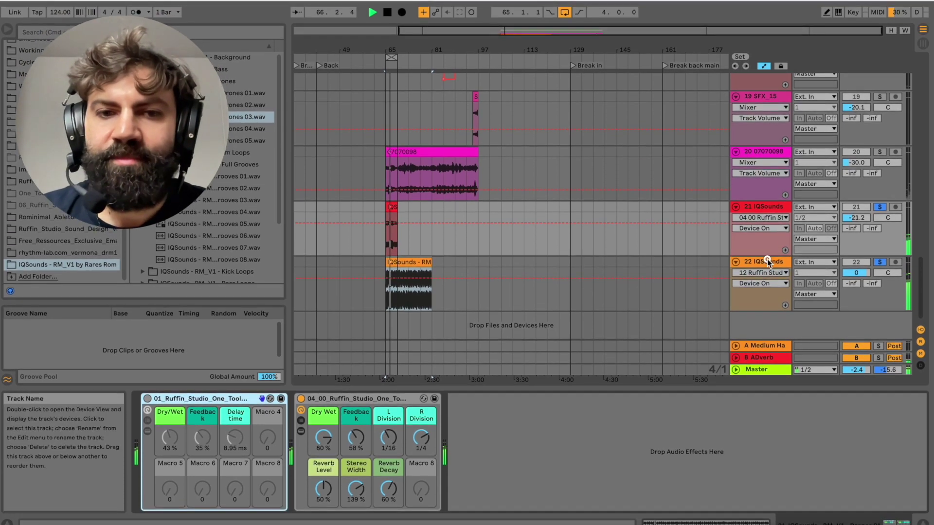
pyautogui.click(726, 281)
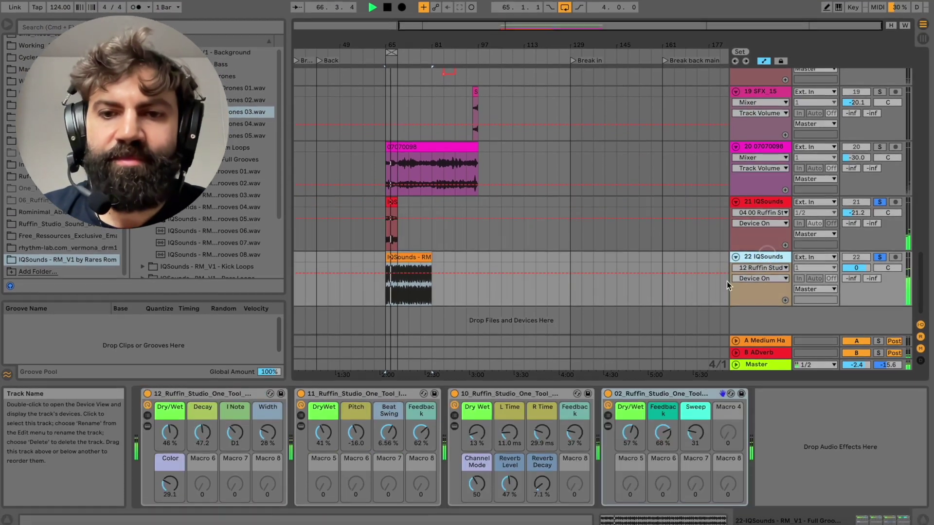
pyautogui.moveTo(639, 390); pyautogui.dragTo(628, 387)
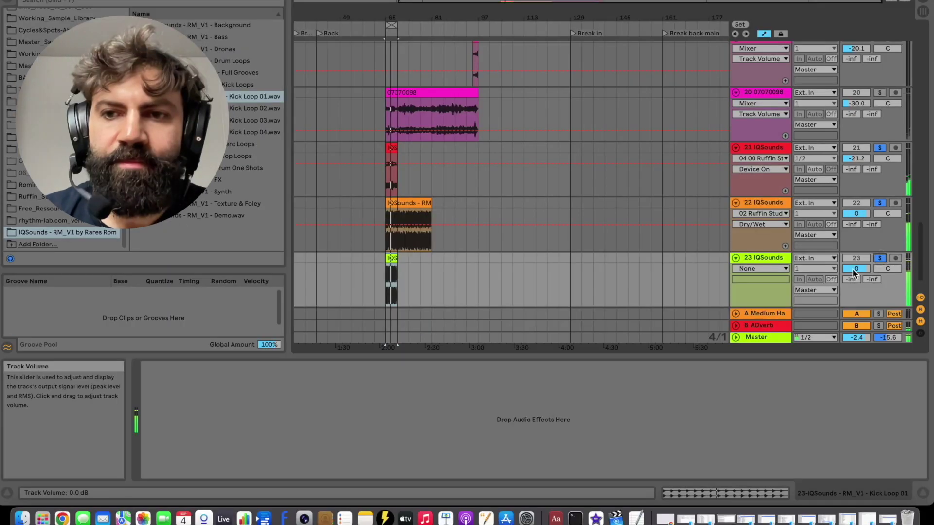
pyautogui.moveTo(854, 272); pyautogui.dragTo(853, 268)
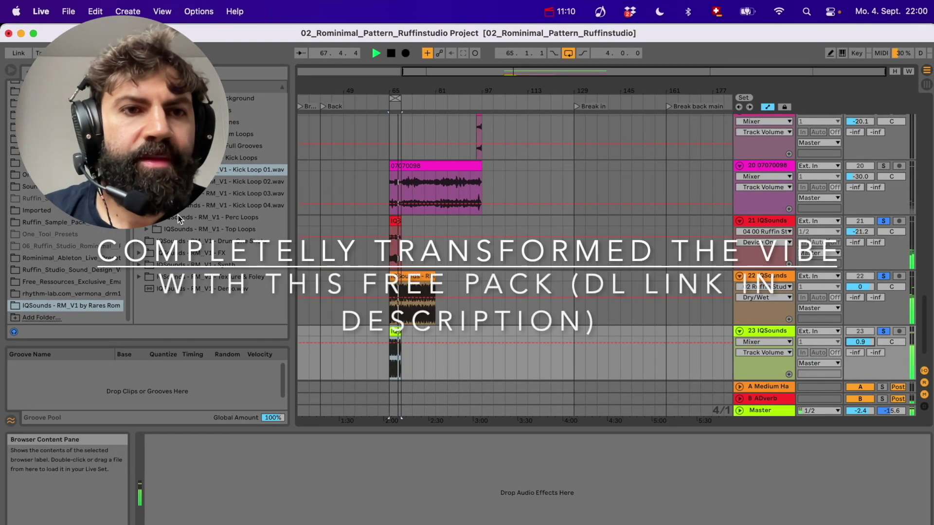
# Drag Perc Loop 04 from the Perc Loops folder onto a new track below track 23.
pyautogui.click(242, 158)
pyautogui.click(242, 170)
pyautogui.click(208, 218)
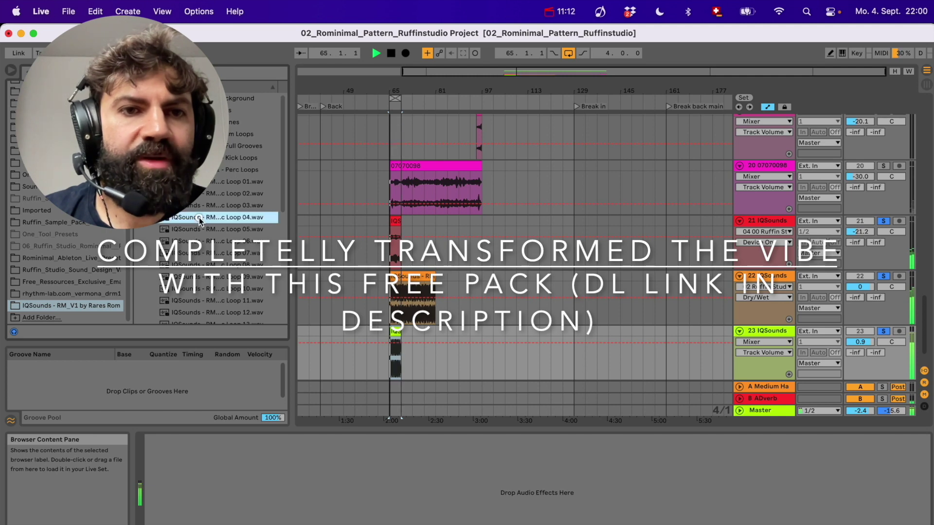
pyautogui.moveTo(207, 222)
pyautogui.mouseDown()
pyautogui.moveTo(395, 304)
pyautogui.moveTo(398, 329)
pyautogui.moveTo(428, 316)
pyautogui.moveTo(450, 337)
pyautogui.mouseUp()
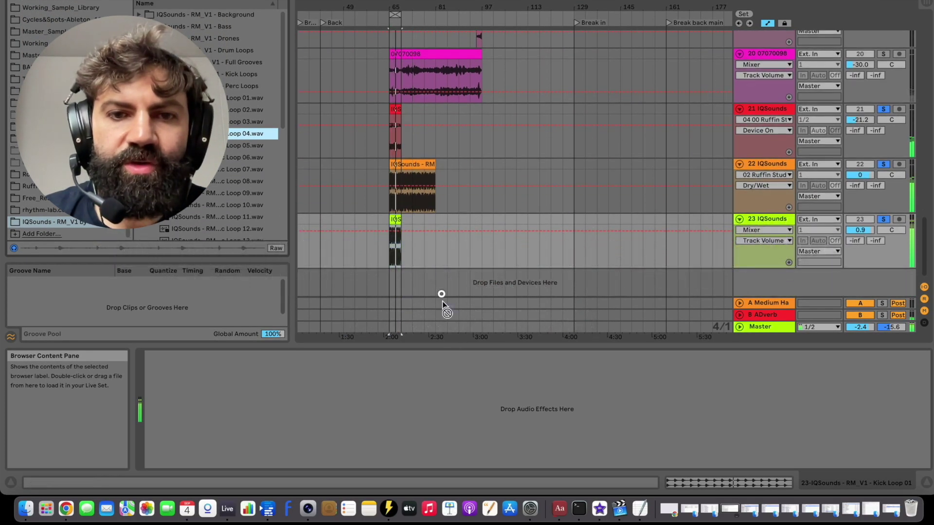
pyautogui.moveTo(442, 302); pyautogui.dragTo(392, 259)
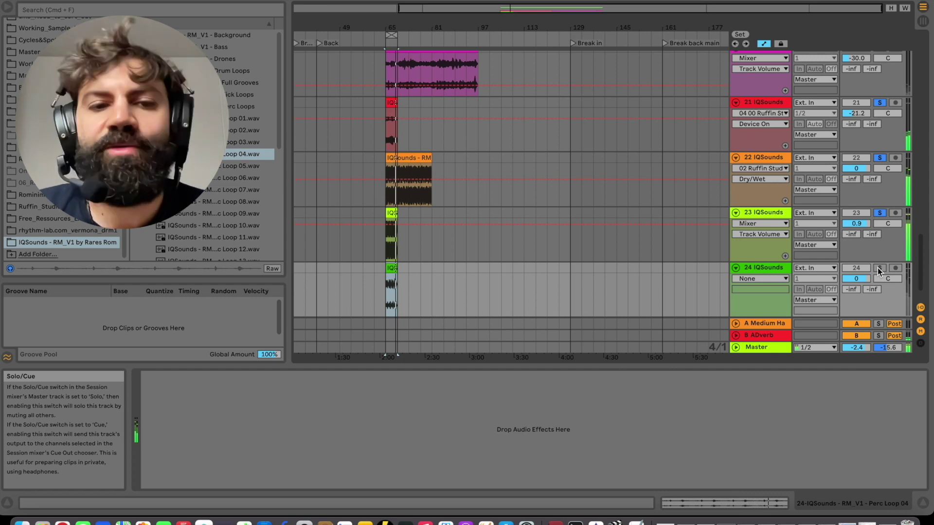
# Solo track 24 and reset its volume to 0 dB.
pyautogui.click(879, 269)
pyautogui.click(778, 268)
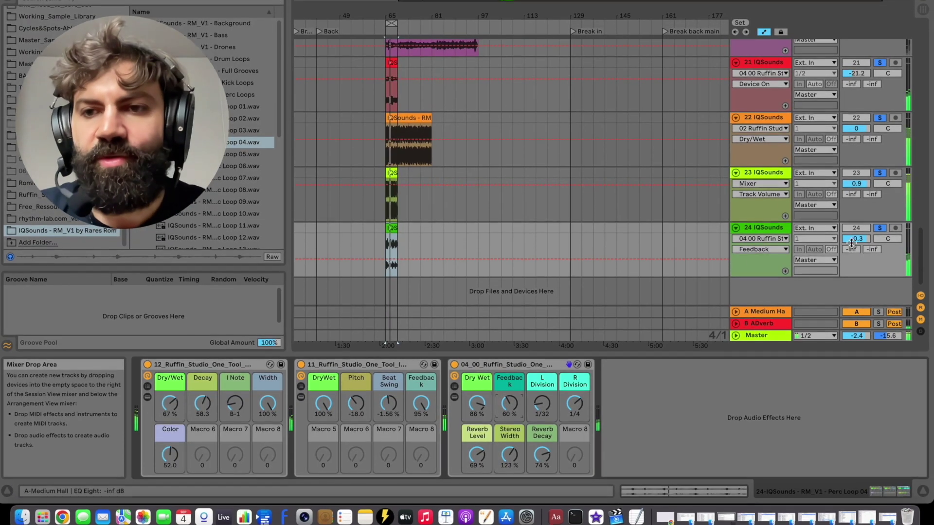
pyautogui.click(856, 239)
pyautogui.press('Delete')
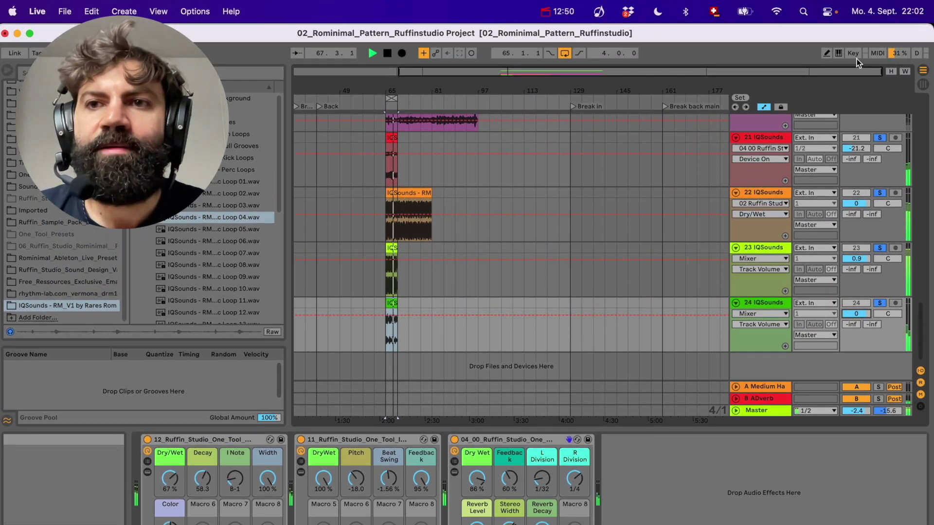
# Map the M key to the Ruffin Studio effect rack's on/off switch in Key Map mode.
pyautogui.click(854, 53)
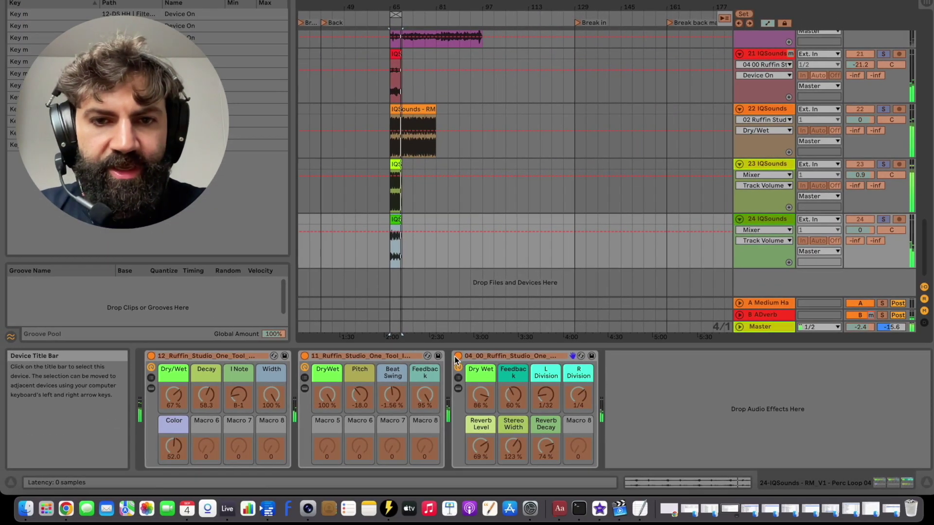
pyautogui.press('super+k')
pyautogui.press('m')
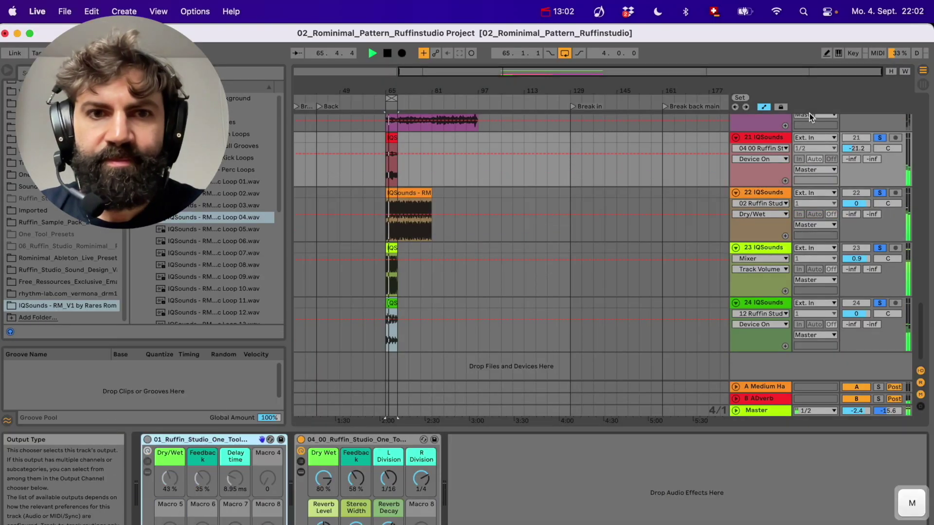
# Toggle the effect racks off and back on with M while the loop plays.
pyautogui.press('m')
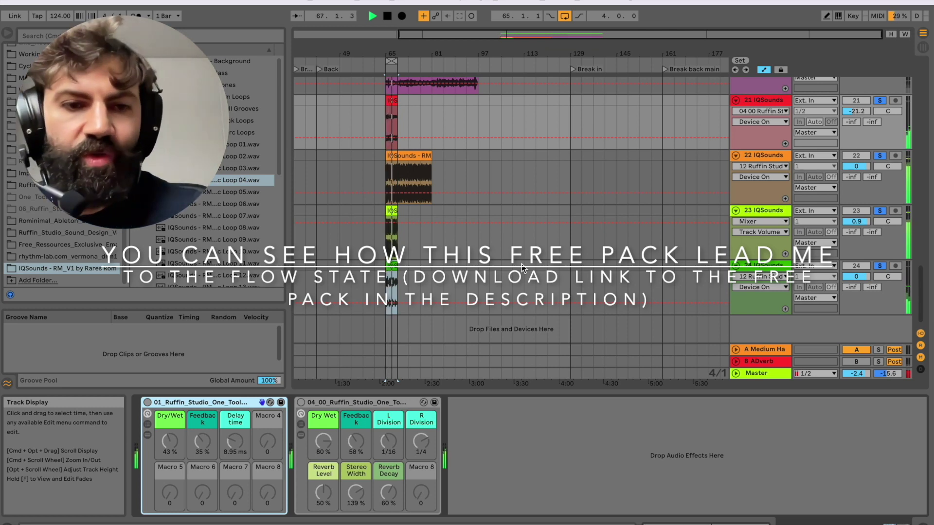
pyautogui.press('m')
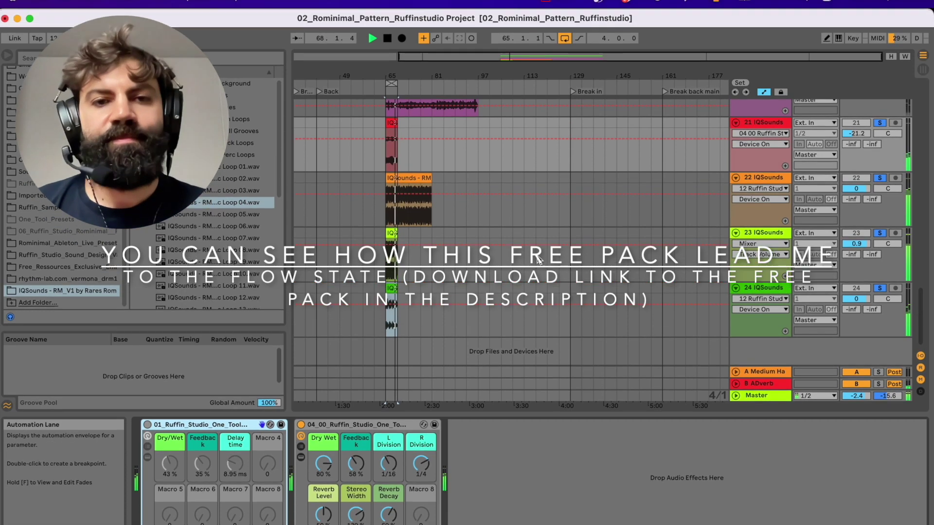
pyautogui.press('space')
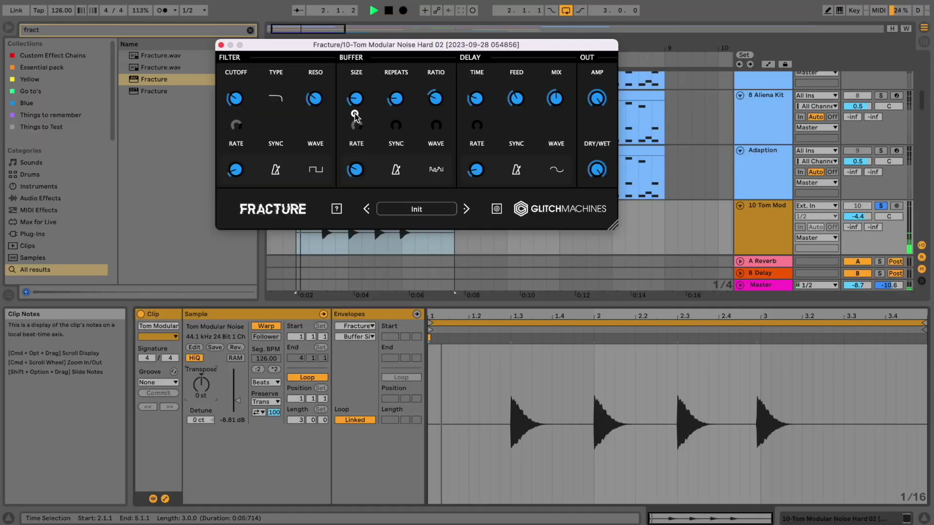
# Lower Fracture's buffer size to about 22 ms and restart the loop from its start.
pyautogui.moveTo(356, 104)
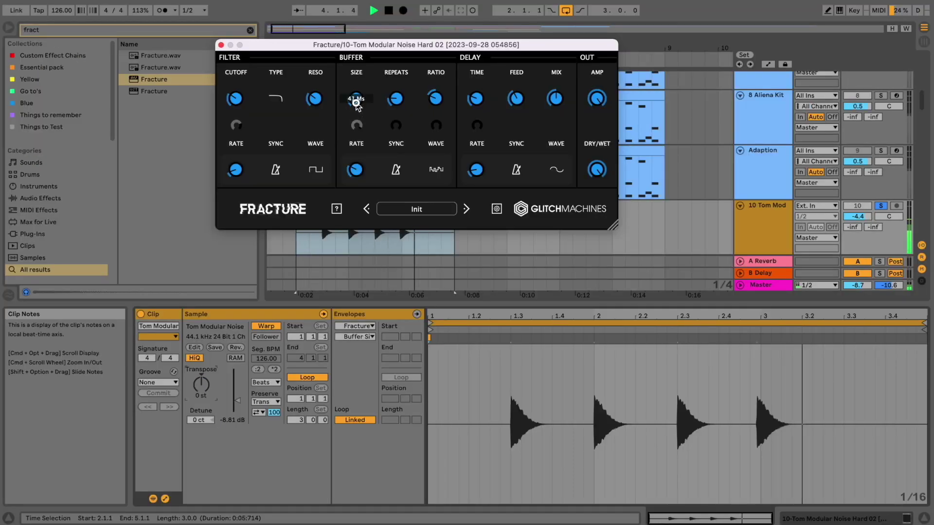
pyautogui.moveTo(356, 104); pyautogui.dragTo(357, 111)
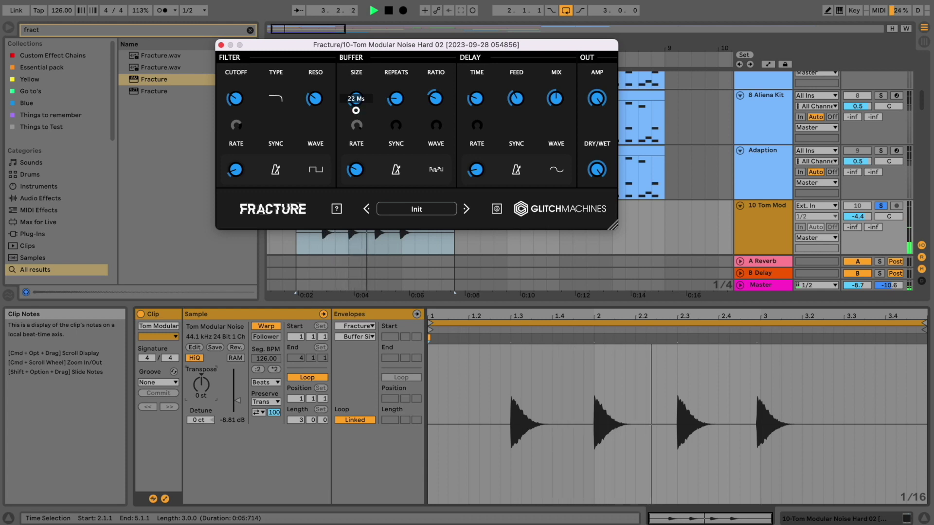
pyautogui.press('space')
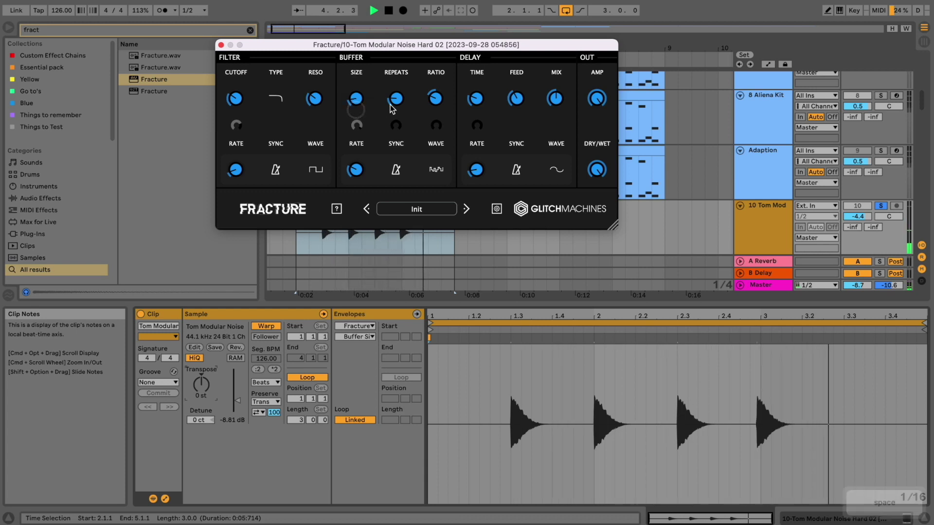
pyautogui.press('space')
pyautogui.press('space')
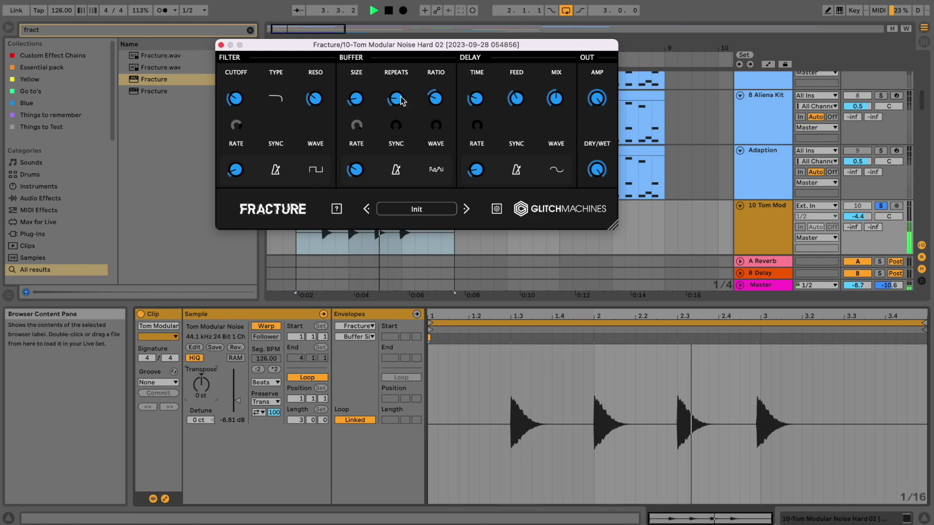
# Set Fracture's delay time to about 22 ms and nudge its mix, then close the plugin and stop.
pyautogui.press('space')
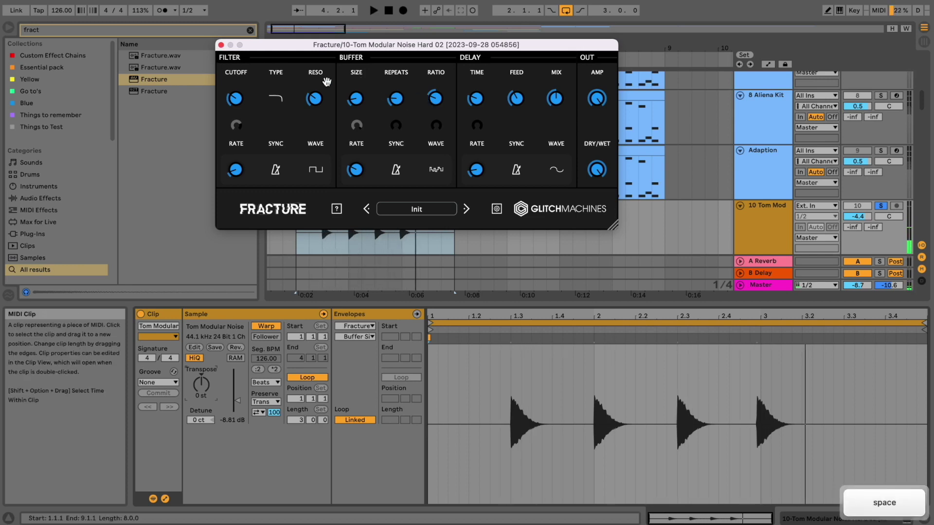
pyautogui.click(221, 45)
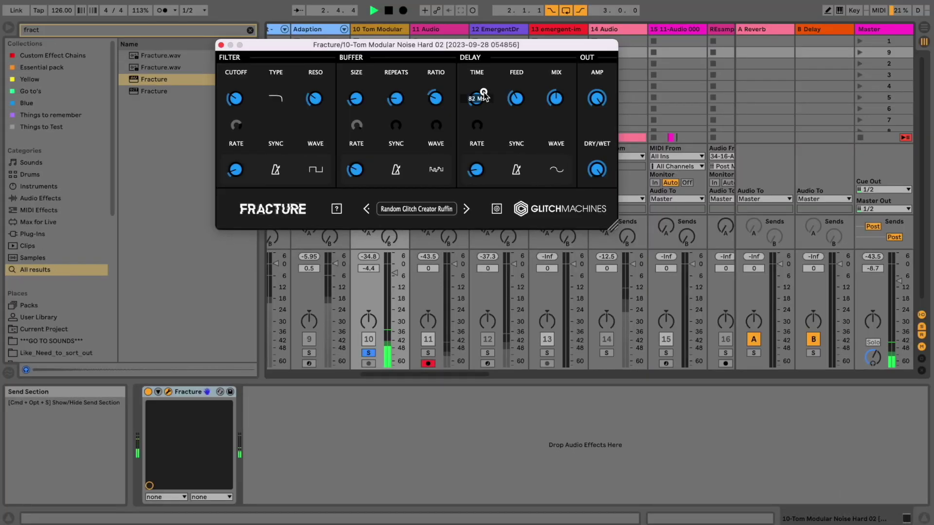
pyautogui.moveTo(484, 93)
pyautogui.mouseDown()
pyautogui.moveTo(480, 83)
pyautogui.moveTo(481, 103)
pyautogui.mouseUp()
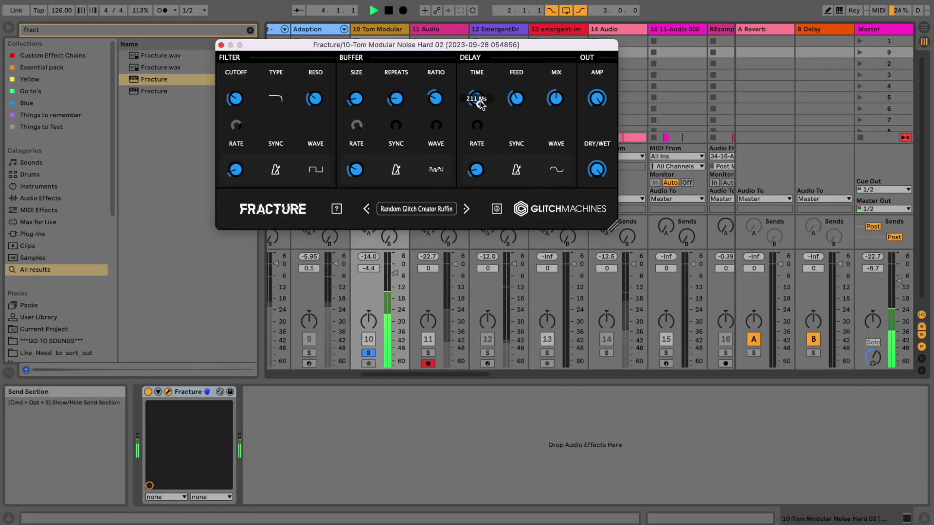
pyautogui.moveTo(480, 138); pyautogui.dragTo(480, 141)
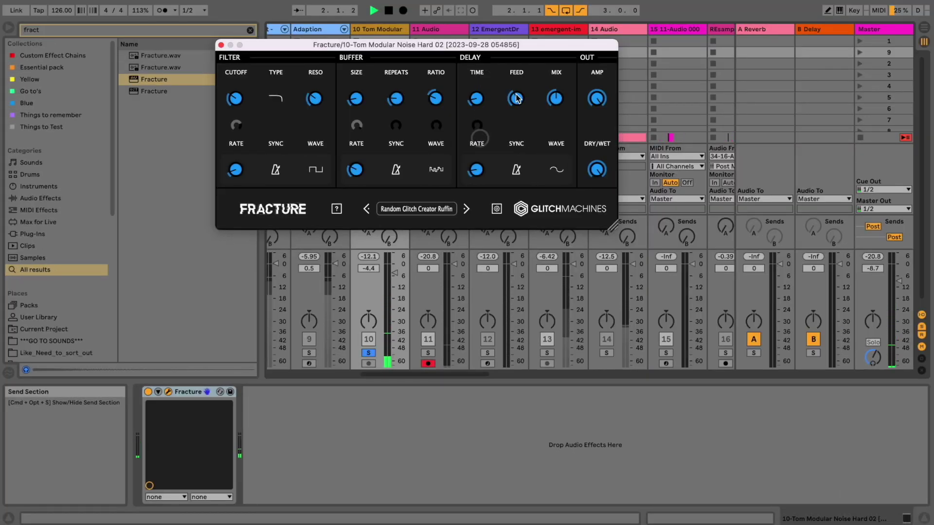
pyautogui.moveTo(556, 98); pyautogui.dragTo(556, 91)
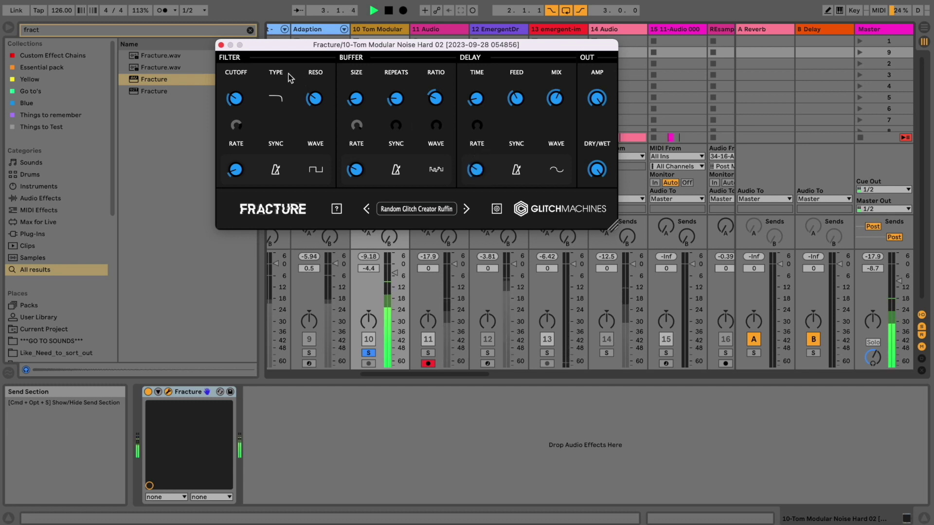
pyautogui.click(221, 45)
pyautogui.press('space')
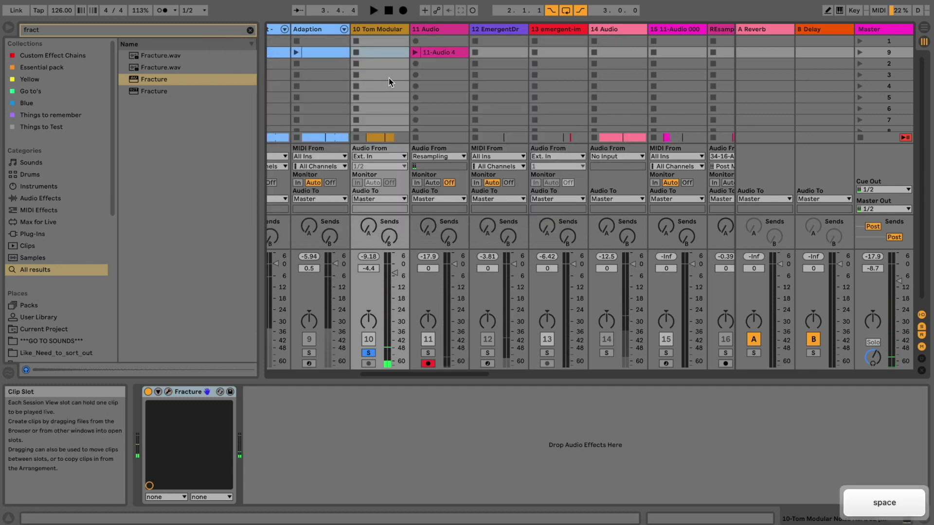
# Record new clip 11-Audio 5 on track 11, then reopen Fracture on the Tom Modular track.
pyautogui.click(417, 63)
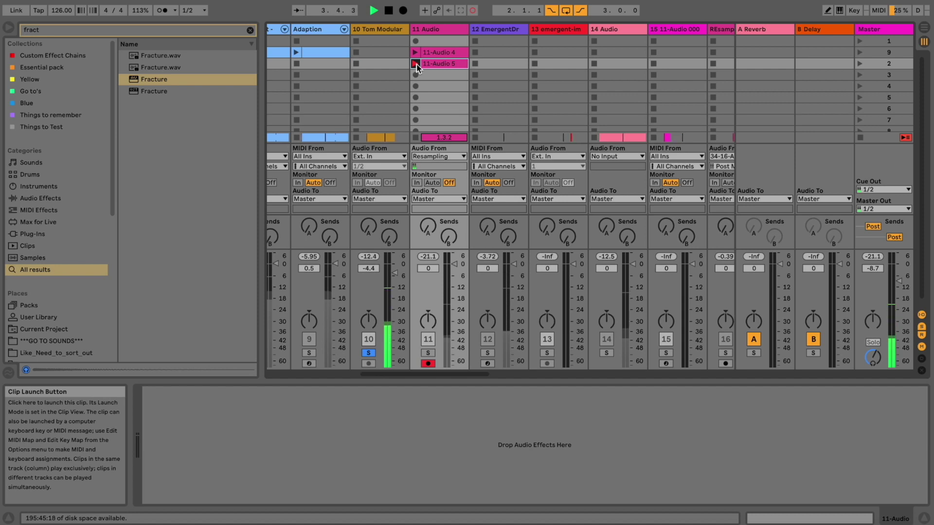
pyautogui.click(392, 30)
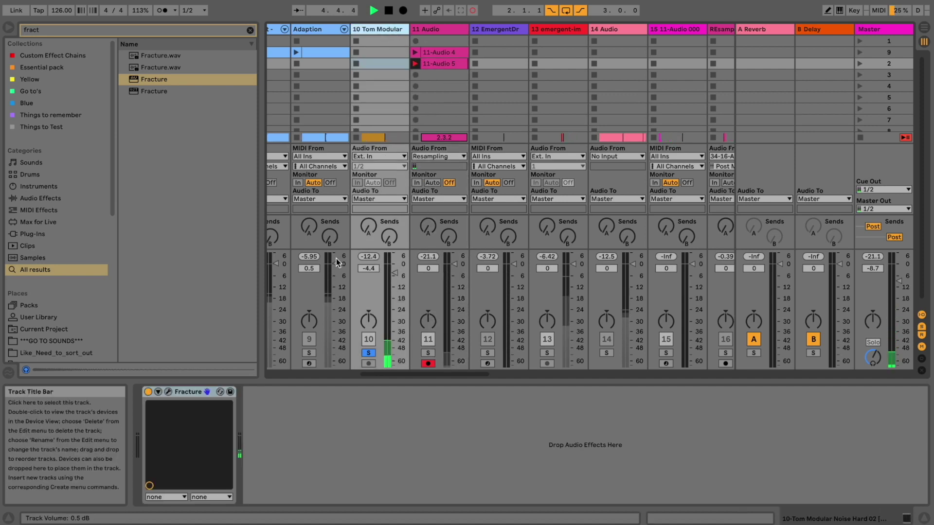
pyautogui.click(167, 392)
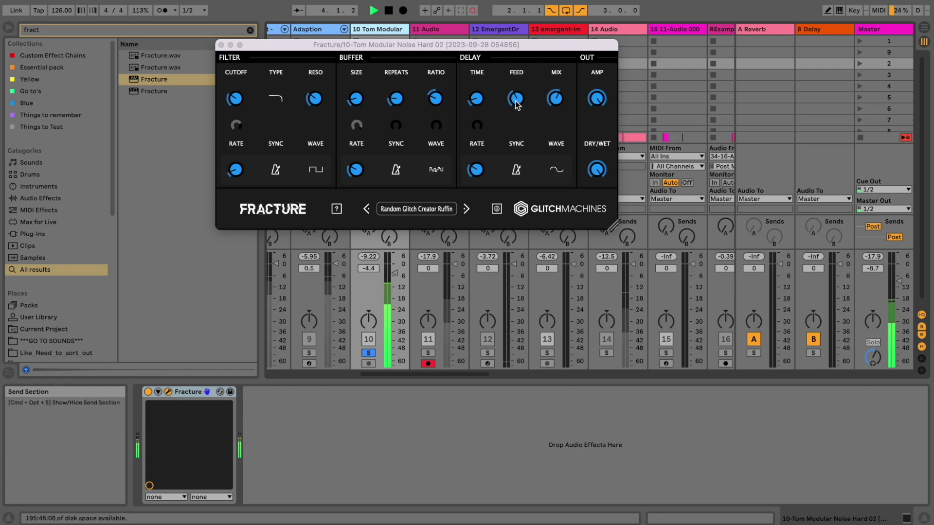
# Set Fracture's delay time to about 159 ms and raise its filter cutoff, then close it and stop.
pyautogui.click(479, 138)
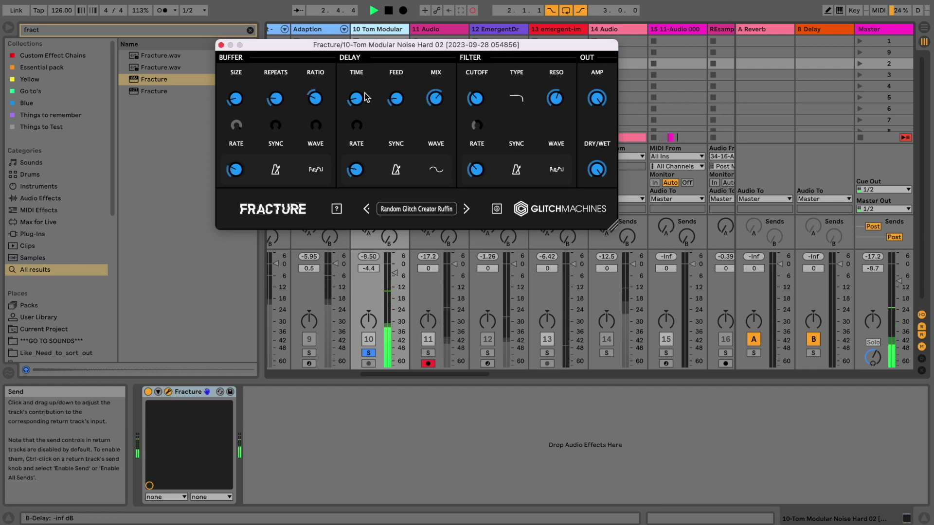
pyautogui.moveTo(353, 101); pyautogui.dragTo(353, 60)
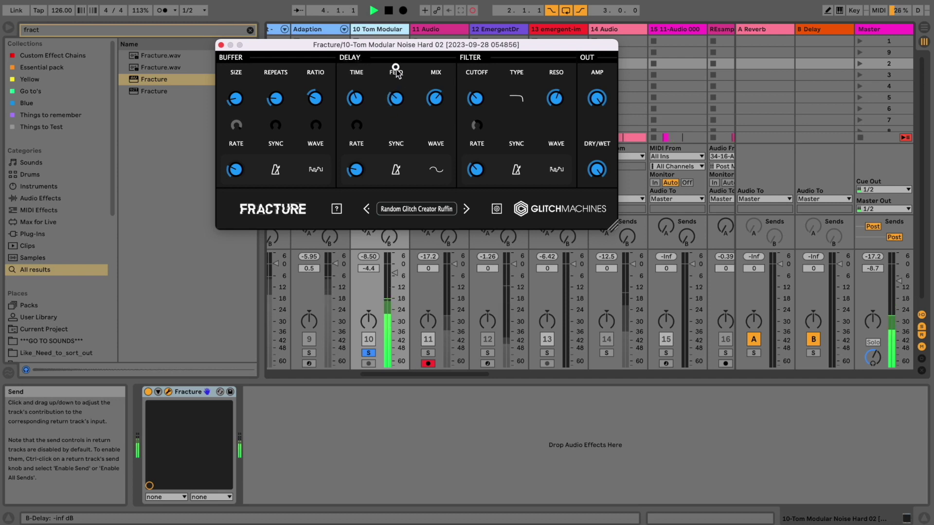
pyautogui.moveTo(474, 100); pyautogui.dragTo(472, 70)
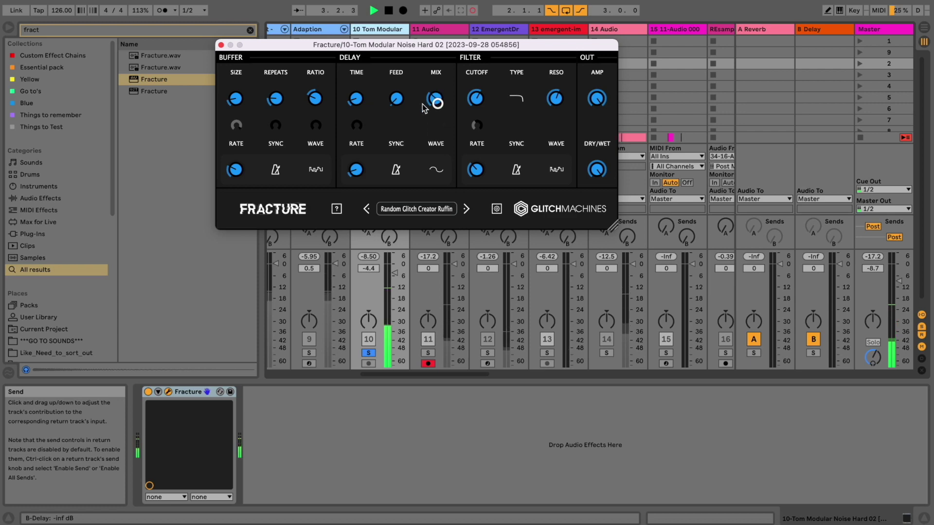
pyautogui.click(221, 45)
pyautogui.press('space')
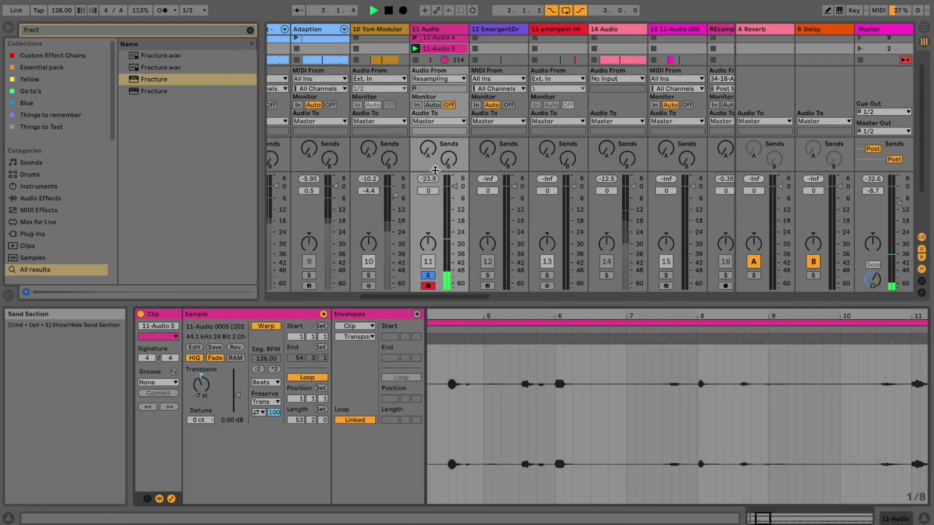
# Replay the resampled clip and insert a new audio track after track 11.
pyautogui.moveTo(471, 314); pyautogui.dragTo(495, 319)
pyautogui.press('space')
pyautogui.press('space')
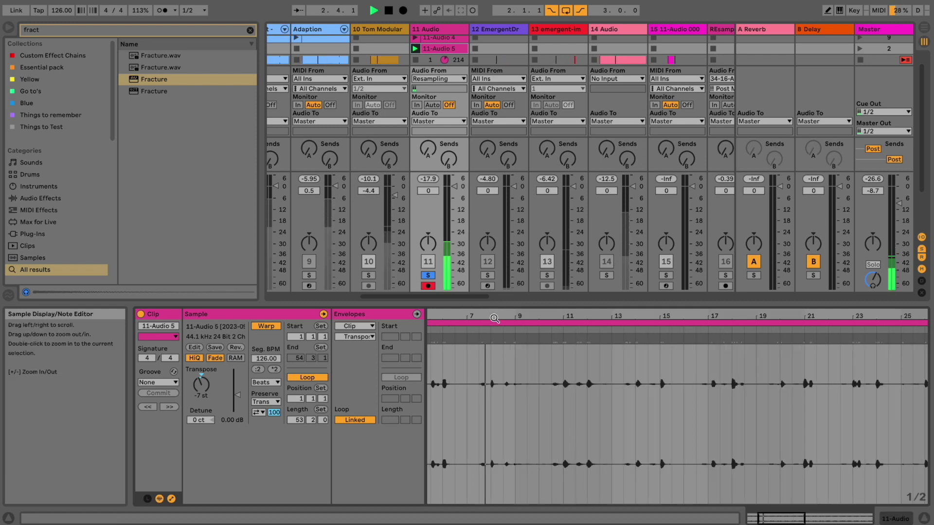
pyautogui.press('space')
pyautogui.press('super+t')
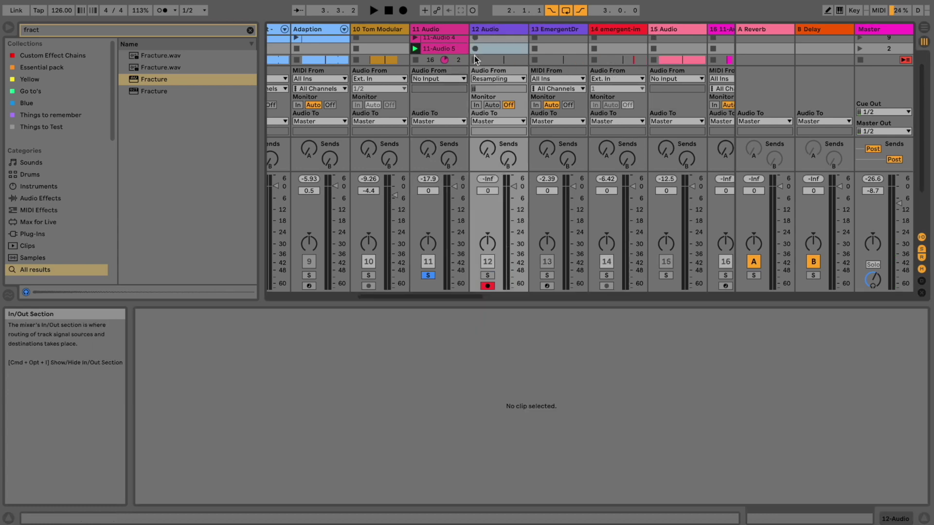
# Record clip 12-Audio 1 on 12 Audio, replay it, then add empty track 13 Audio.
pyautogui.click(475, 48)
pyautogui.press('space')
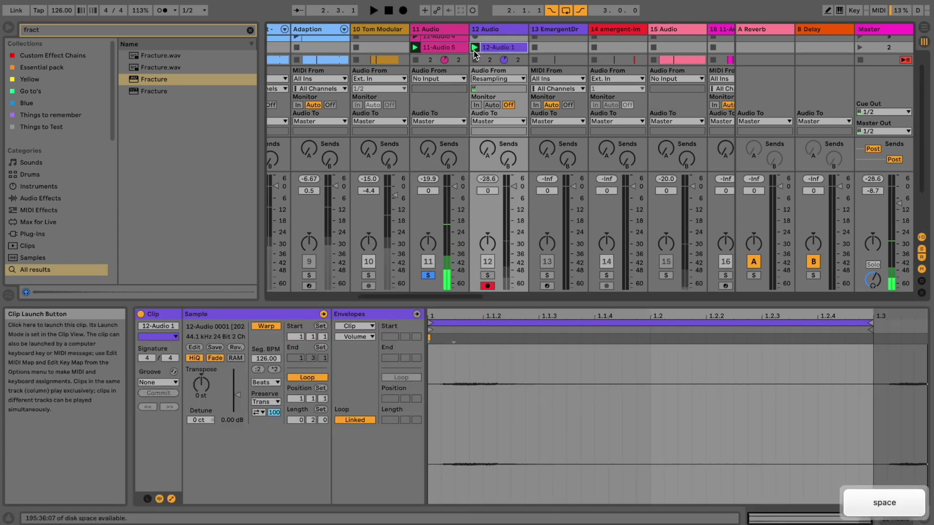
pyautogui.press('space')
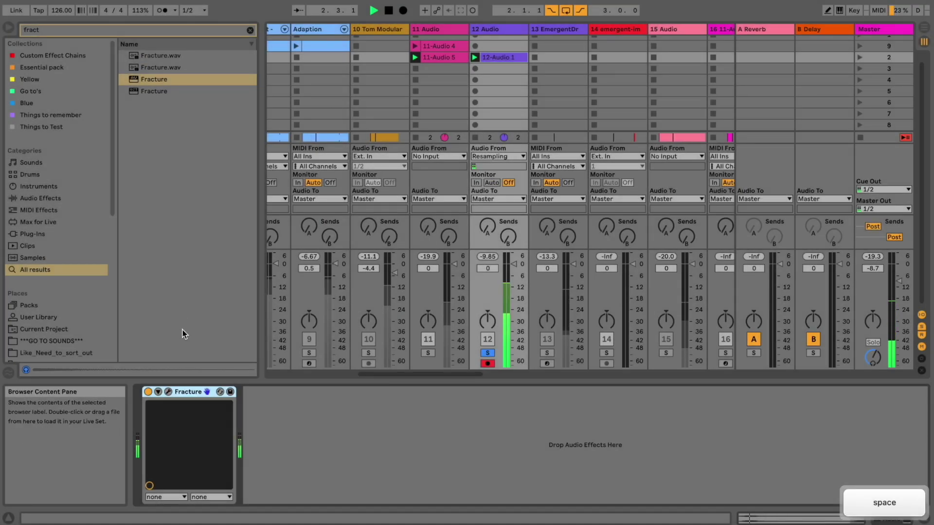
pyautogui.press('space')
pyautogui.press('space')
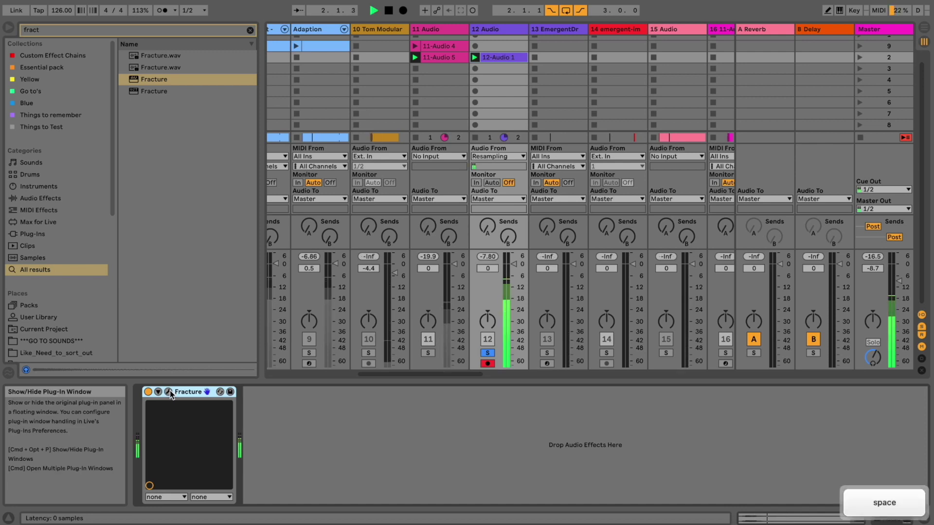
pyautogui.click(501, 31)
pyautogui.hotkey('ctrl', 'd')
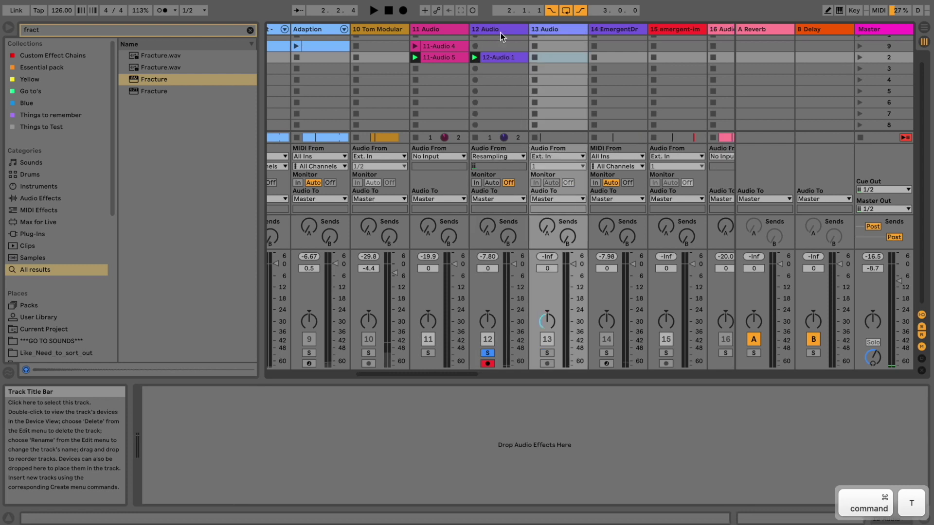
# Record clip 13-Audio 1 on 13 Audio via Resampling, then open Fracture's window on 12 Audio.
pyautogui.click(534, 58)
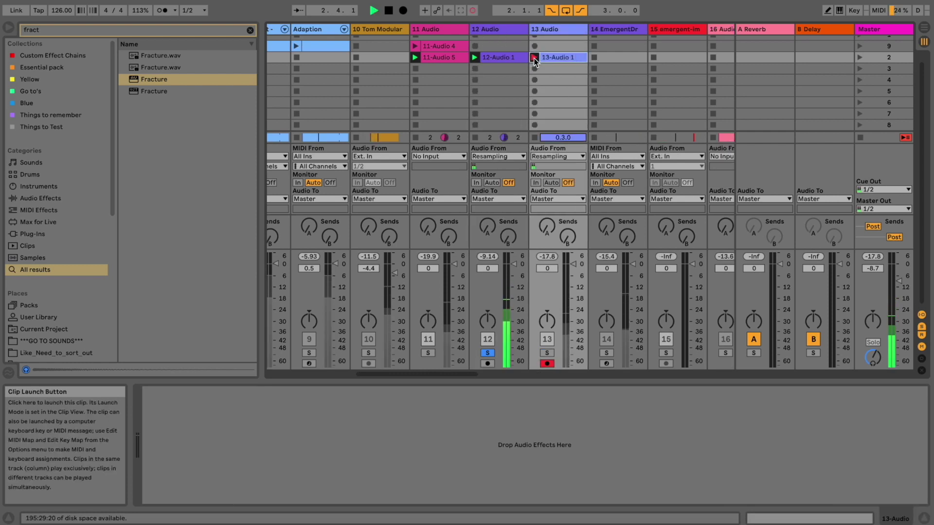
pyautogui.click(518, 32)
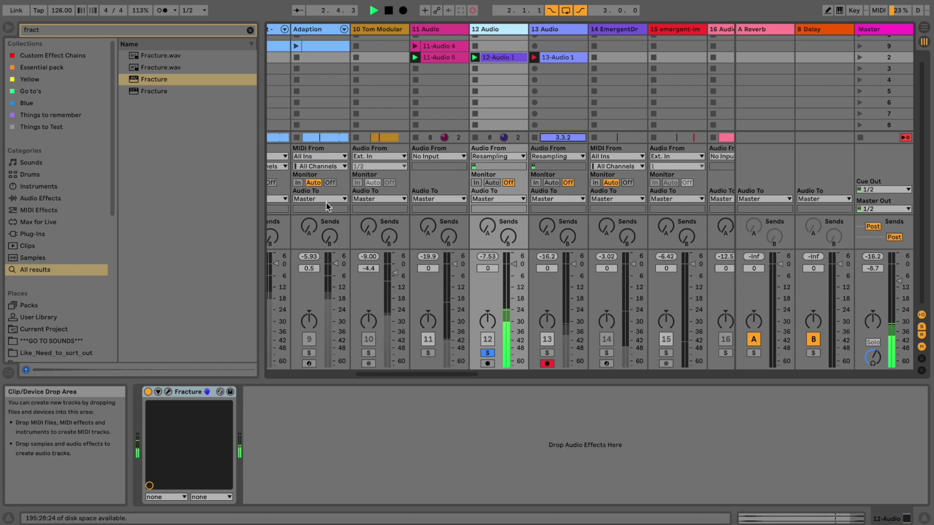
pyautogui.click(168, 391)
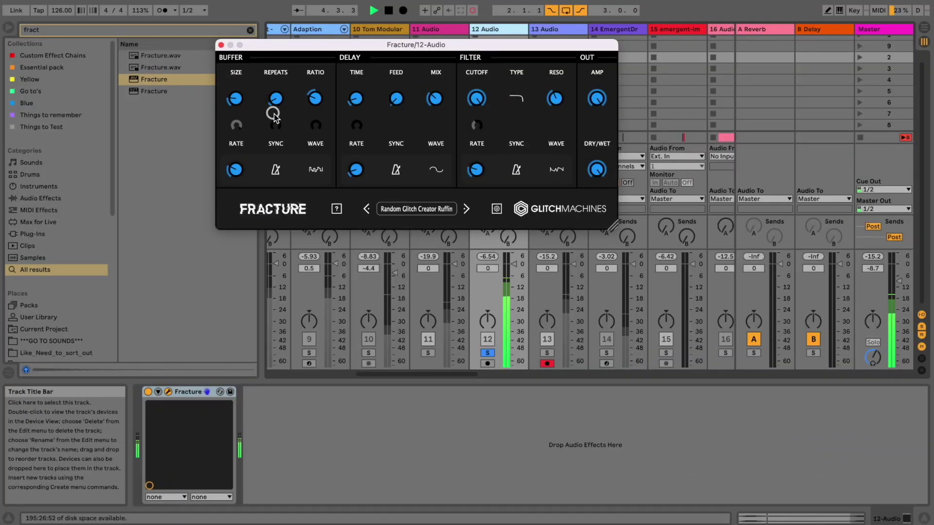
# Raise Fracture's buffer repeats, set ratio 0.1 and rate 3.382 Hz, and switch the wave to ramp.
pyautogui.moveTo(273, 115); pyautogui.dragTo(273, 71)
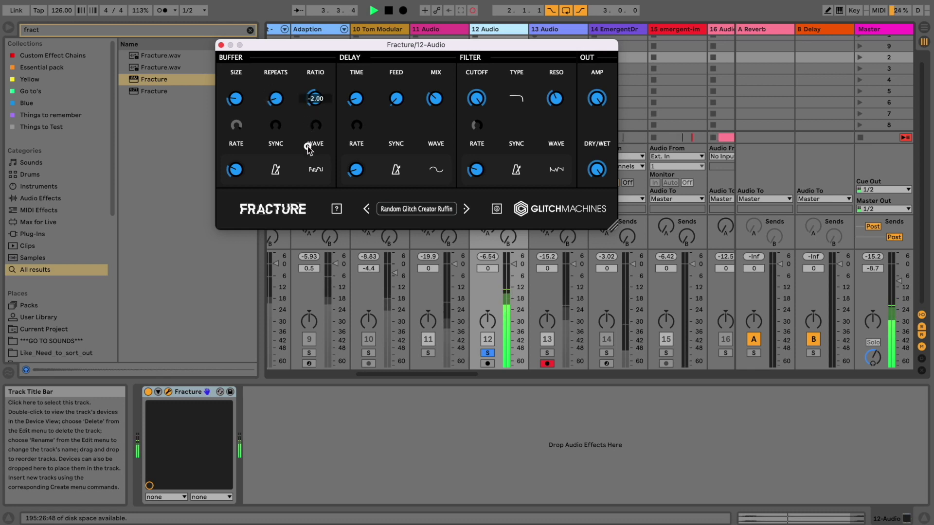
pyautogui.moveTo(321, 102); pyautogui.dragTo(316, 62)
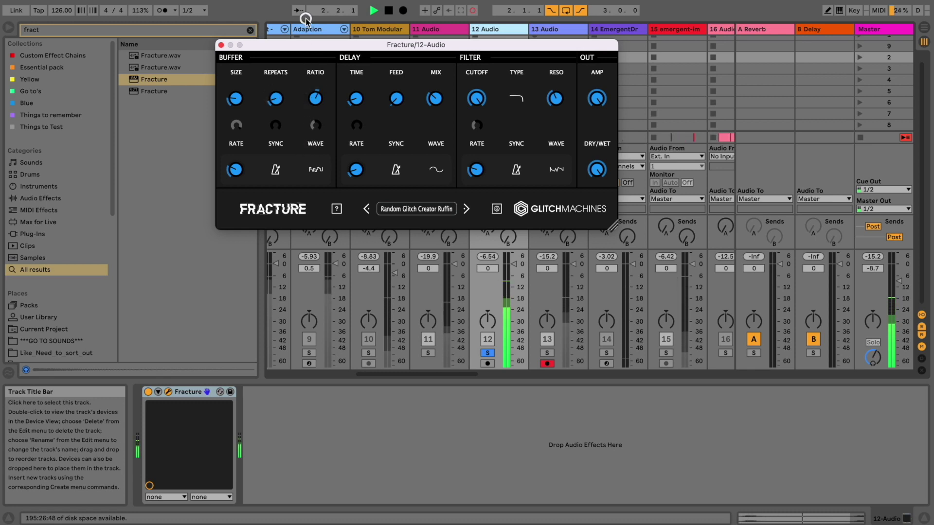
pyautogui.click(316, 96)
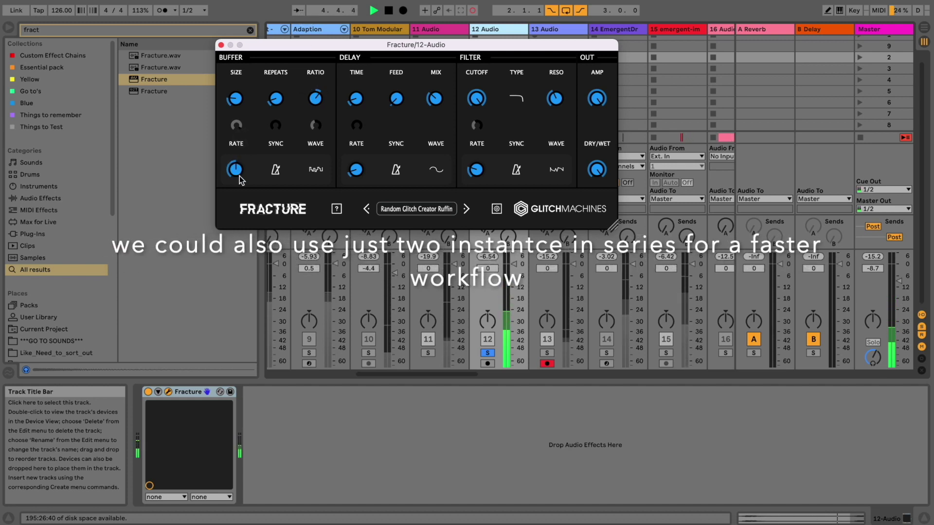
pyautogui.moveTo(236, 171); pyautogui.dragTo(268, 68)
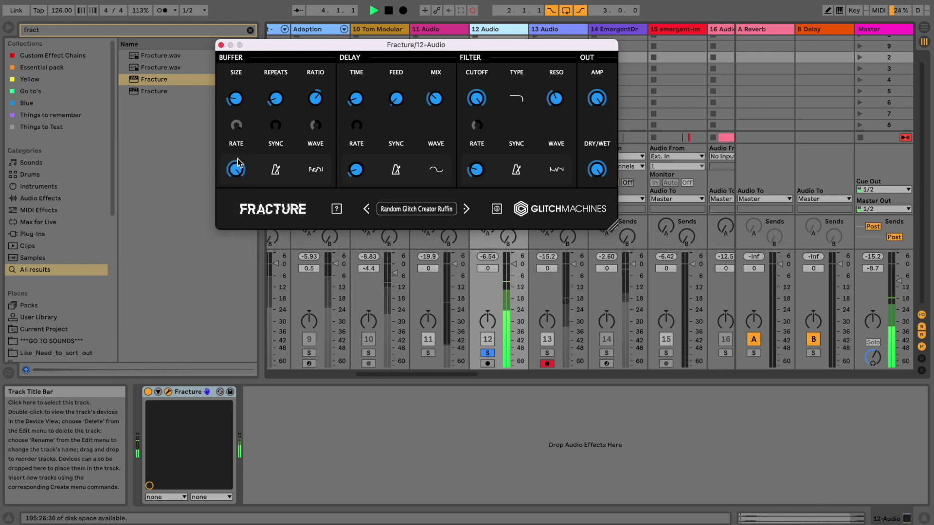
pyautogui.moveTo(238, 268); pyautogui.dragTo(239, 265)
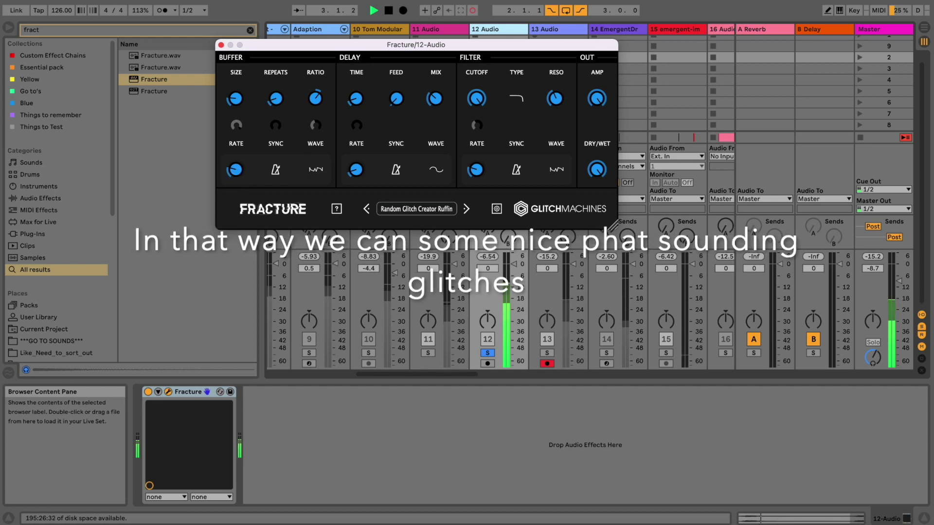
pyautogui.click(316, 173)
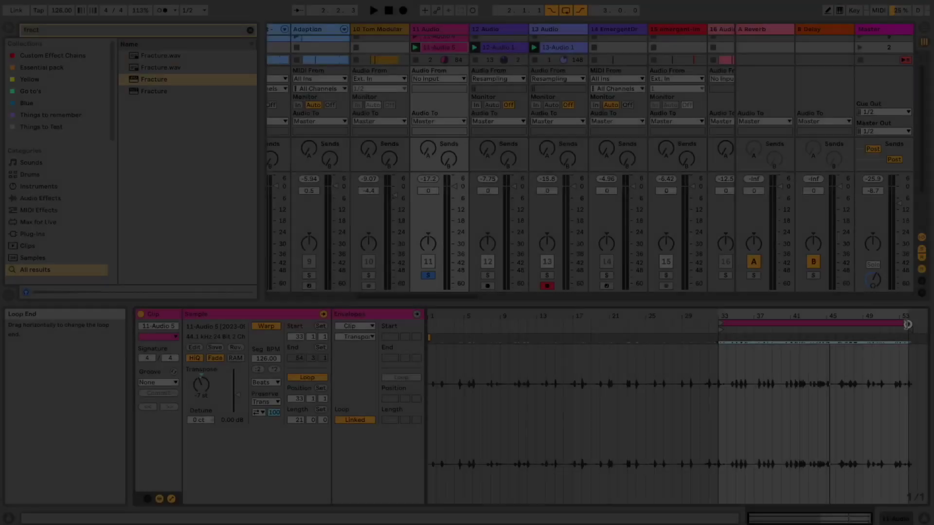
# Slice the 11-Audio 5 clip by transient into a new MIDI track.
pyautogui.rightClick(611, 384)
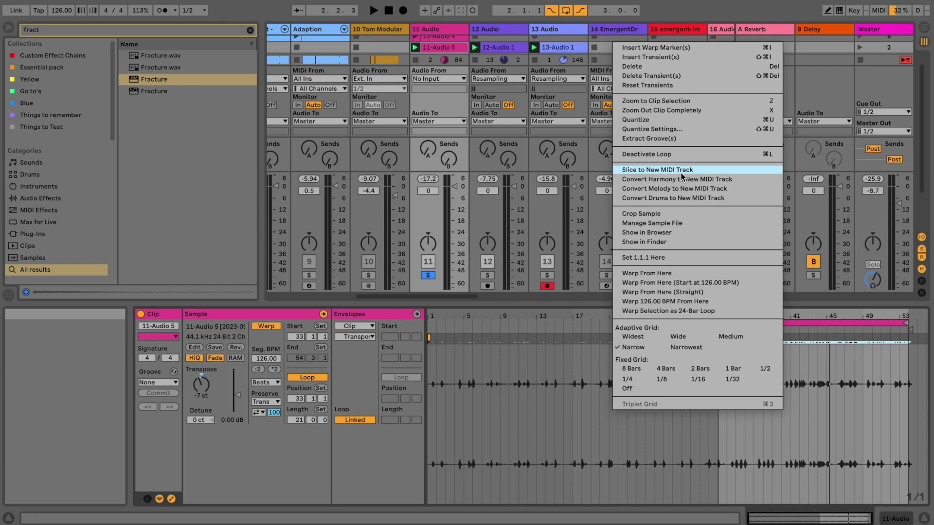
pyautogui.click(682, 170)
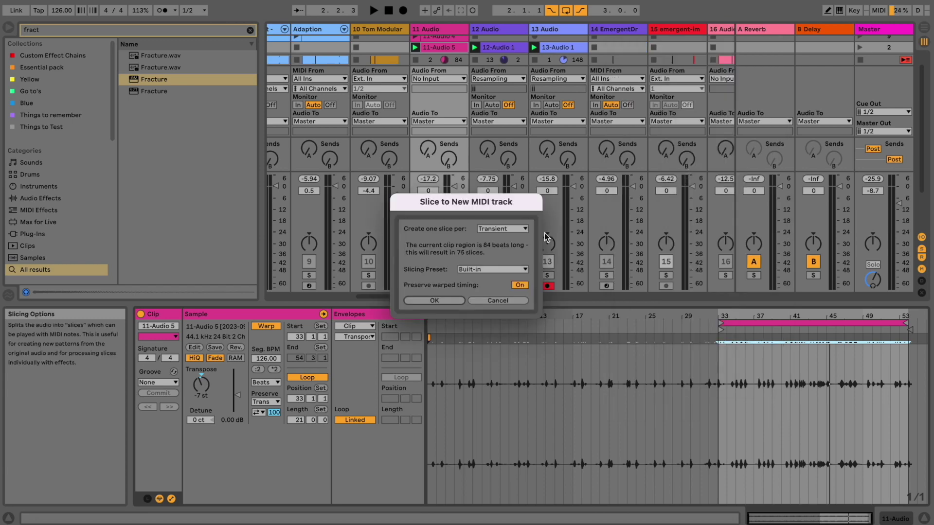
pyautogui.click(453, 300)
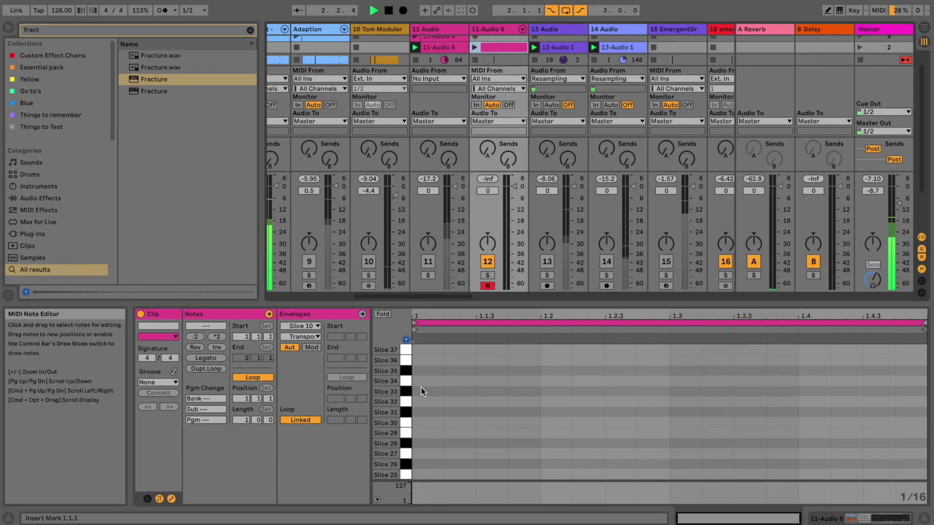
# Program sixteenth-note slice hits: Slice 31 at 1.2 and another at 1.4.2 moved to Slice 16.
pyautogui.click(406, 413)
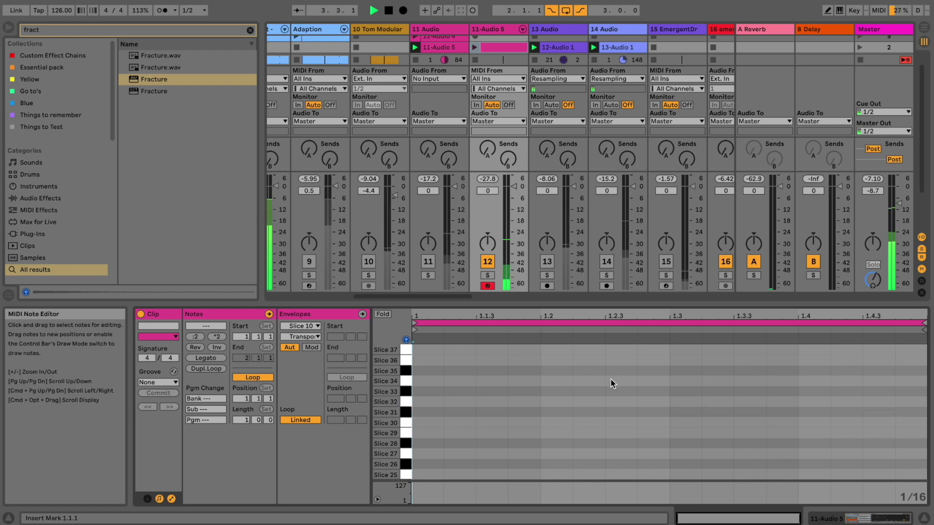
pyautogui.doubleClick(548, 412)
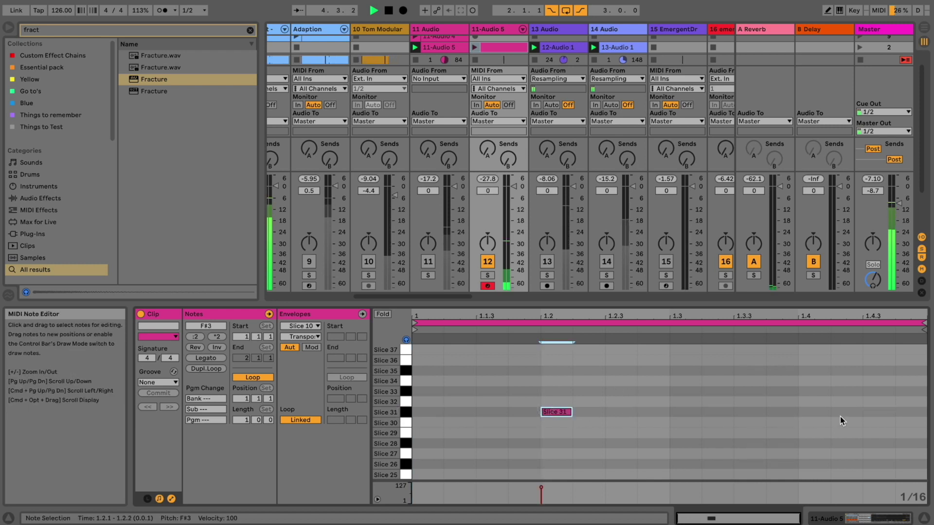
pyautogui.doubleClick(862, 400)
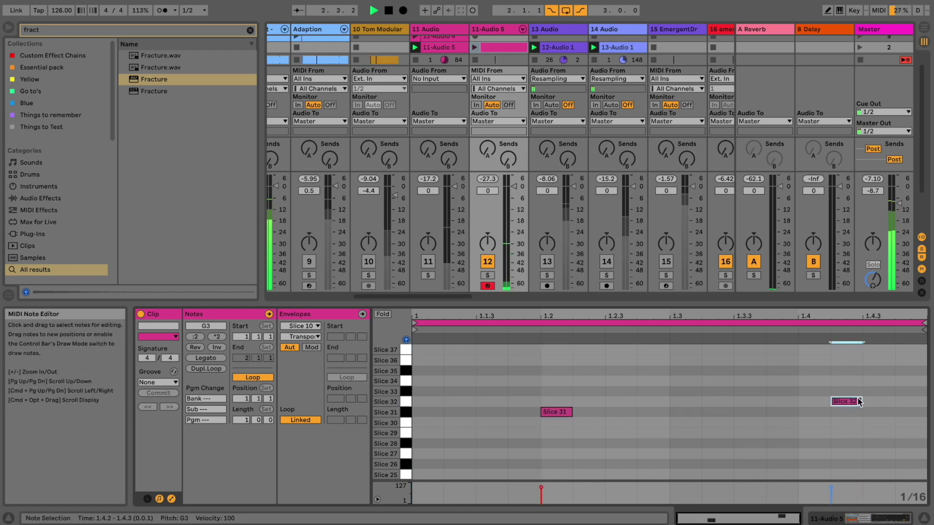
pyautogui.moveTo(855, 396); pyautogui.dragTo(817, 348)
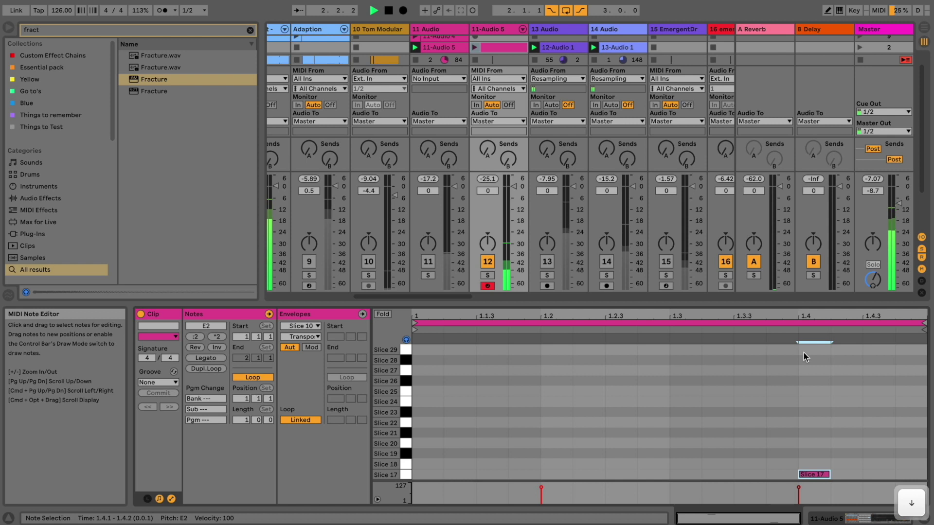
pyautogui.press('Down')
pyautogui.press('Down')
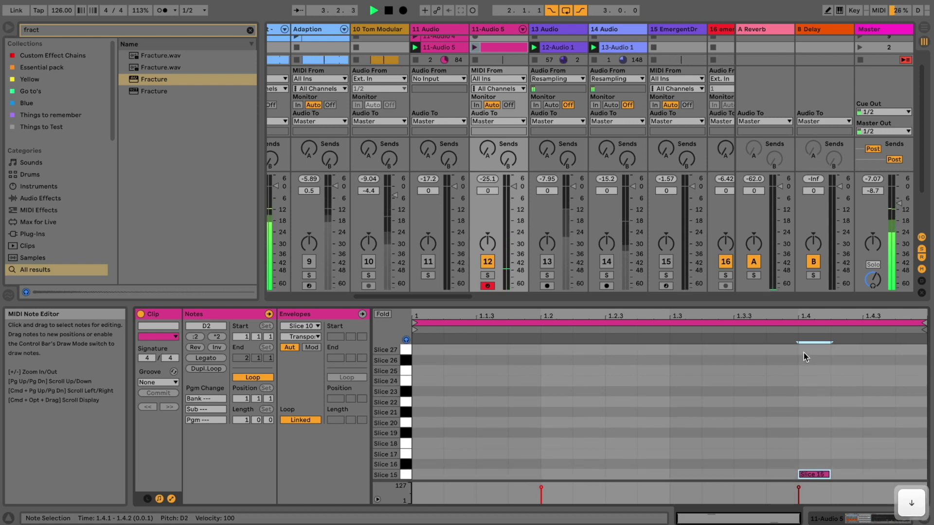
# Launch the sliced MIDI clip, raise track 12's volume to 3.0 dB and show its Drum Rack.
pyautogui.click(473, 47)
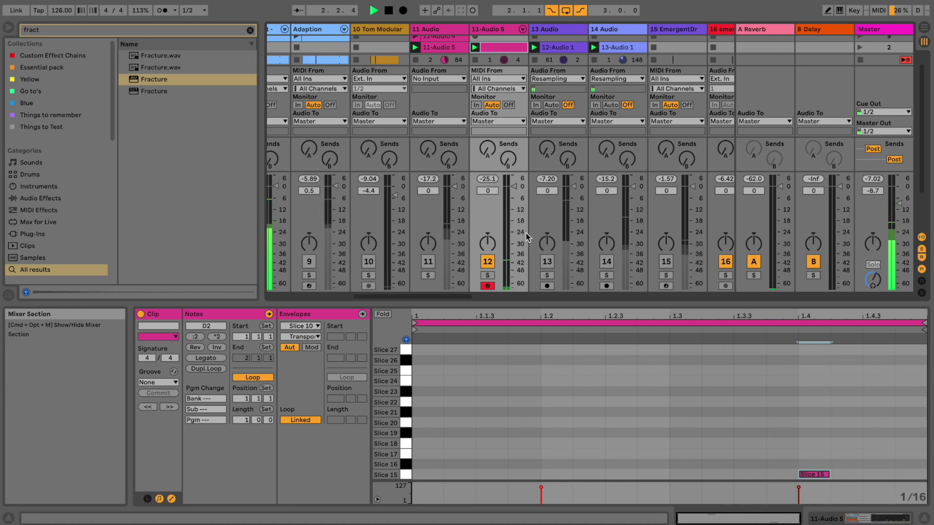
pyautogui.moveTo(514, 190); pyautogui.dragTo(511, 186)
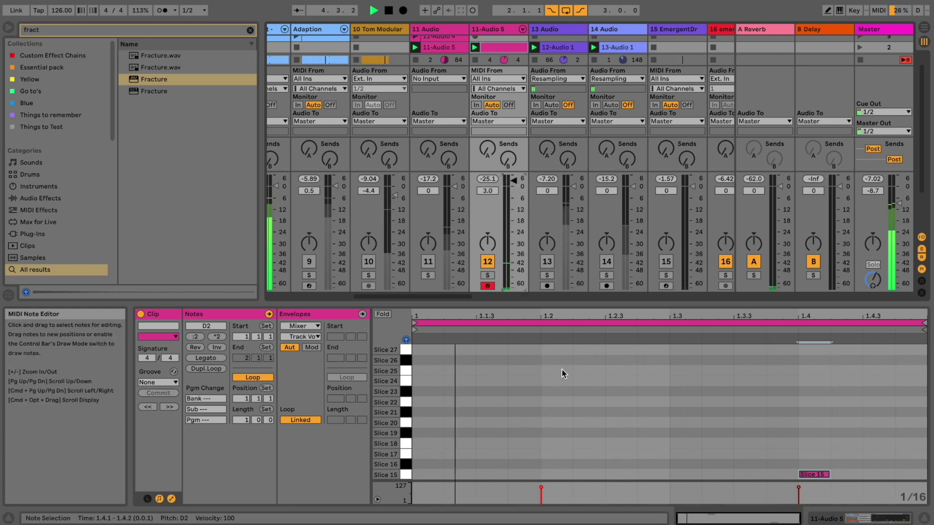
pyautogui.click(747, 518)
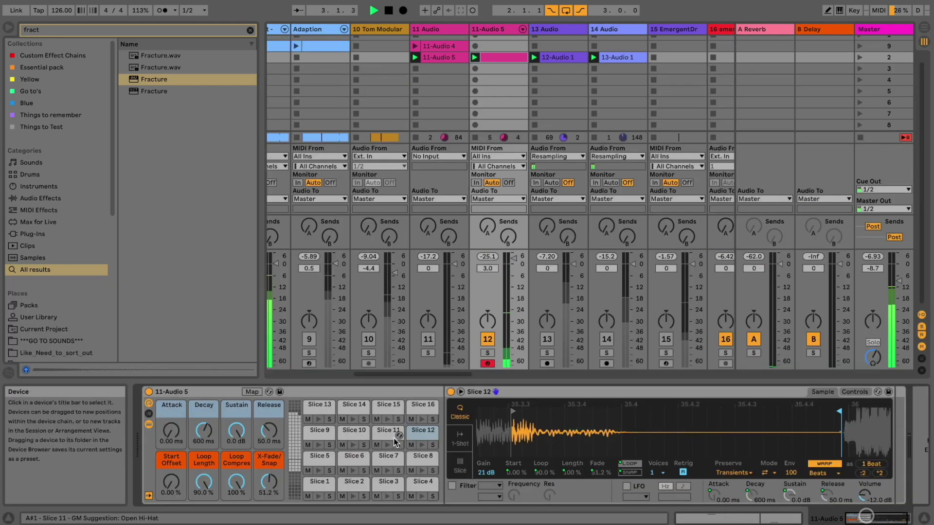
# Boost Slice 15's gain to 24 dB, solo track 12, clear the browser search and reopen its MIDI clip.
pyautogui.click(400, 411)
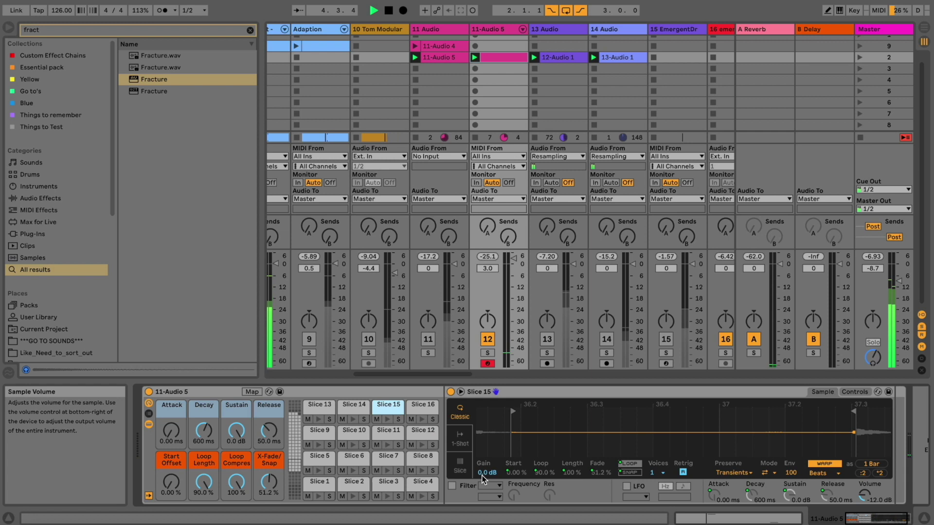
pyautogui.moveTo(483, 473); pyautogui.dragTo(483, 442)
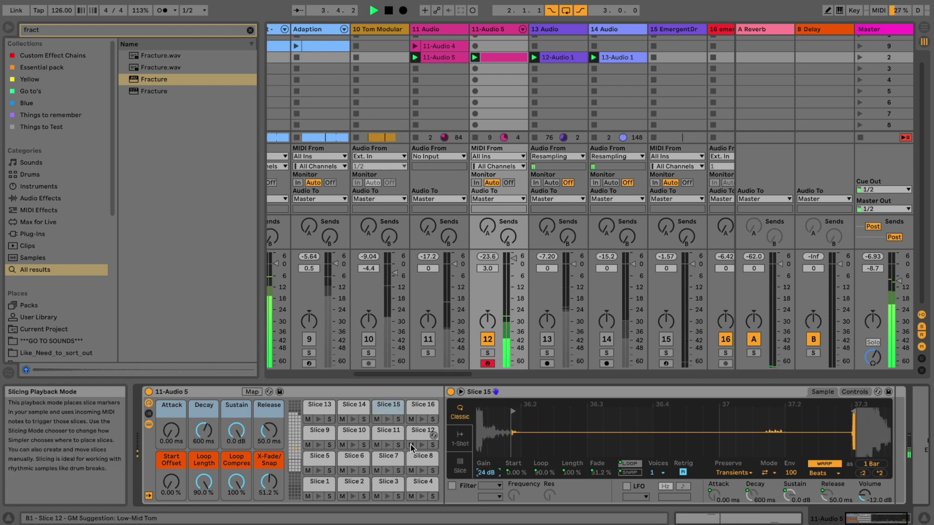
pyautogui.click(484, 355)
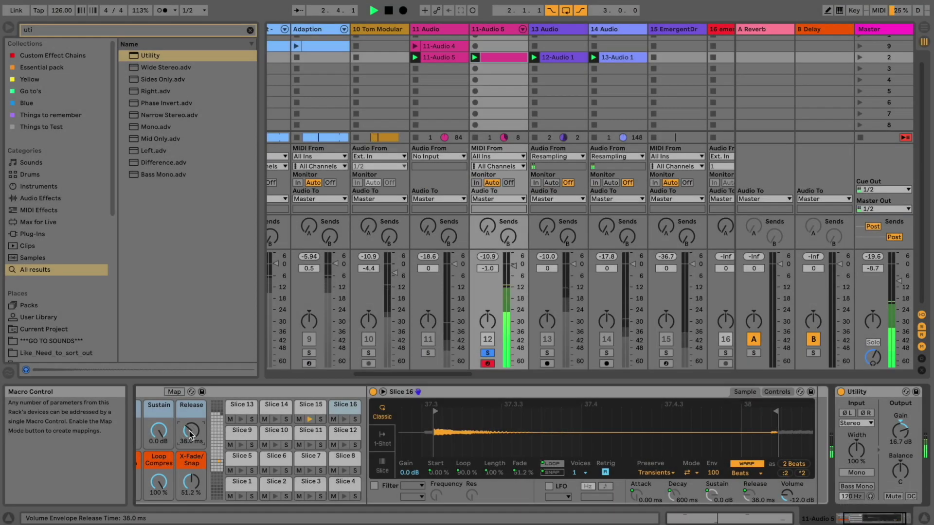
pyautogui.click(250, 30)
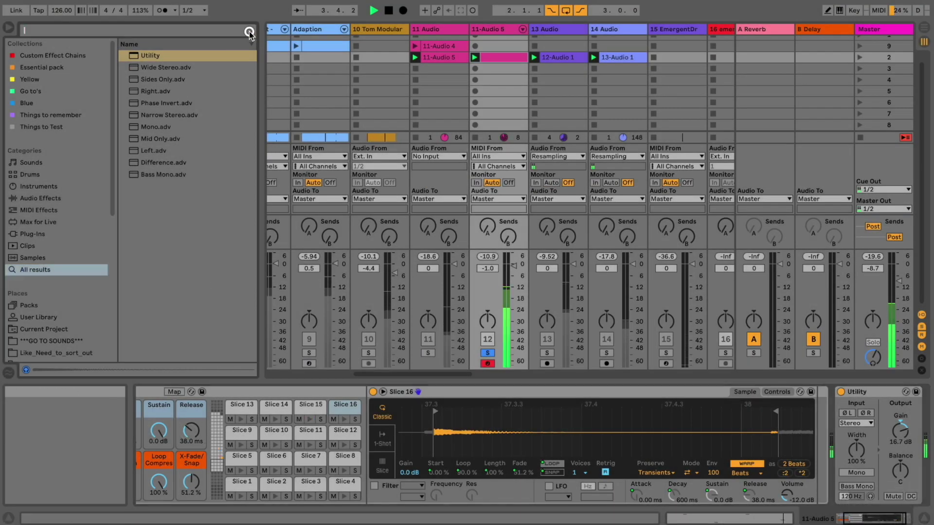
pyautogui.click(501, 57)
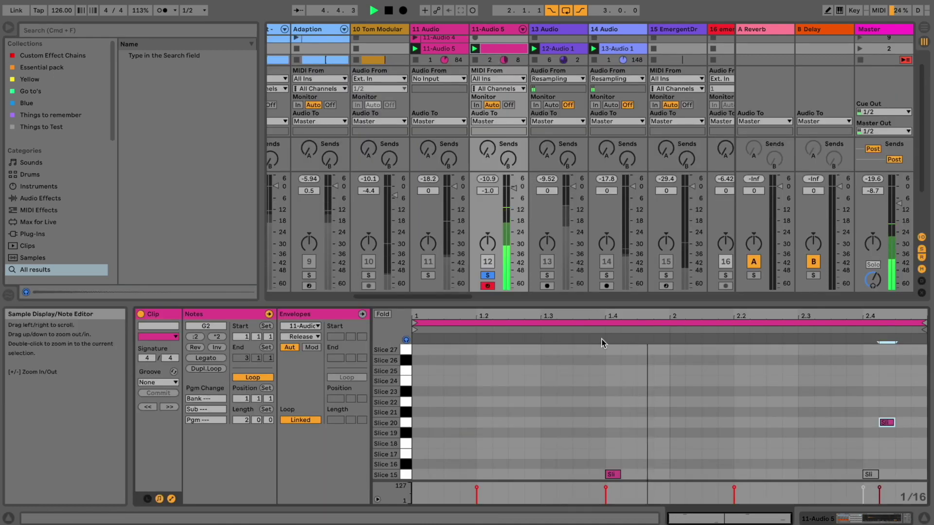
# Rearrange notes among the slice rows, raise the bar 2.2 note from Slice 8 to Slice 9, and play it back.
pyautogui.scroll(-3, 653, 400)
pyautogui.scroll(15, 652, 401)
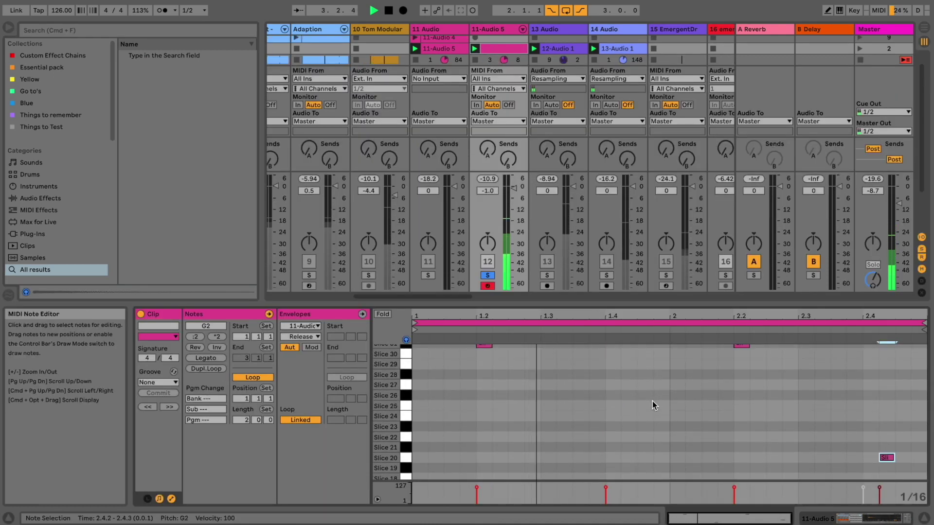
pyautogui.press('space')
pyautogui.moveTo(741, 466); pyautogui.dragTo(775, 371)
pyautogui.moveTo(775, 346); pyautogui.dragTo(778, 442)
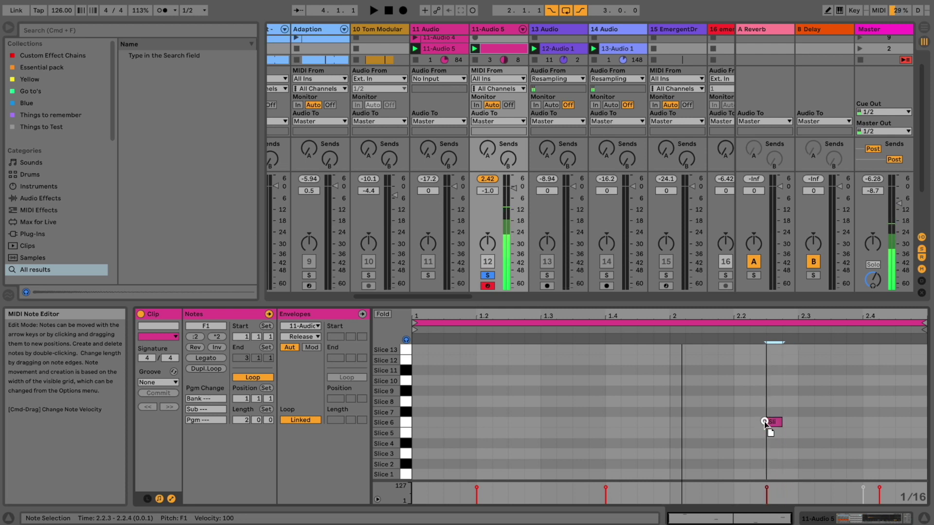
pyautogui.moveTo(764, 406); pyautogui.dragTo(763, 398)
pyautogui.press('space')
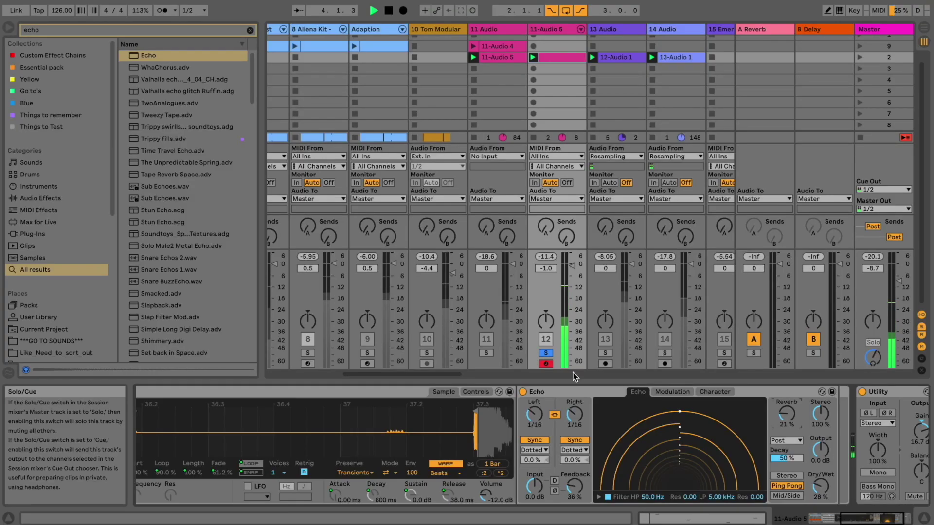
pyautogui.click(786, 476)
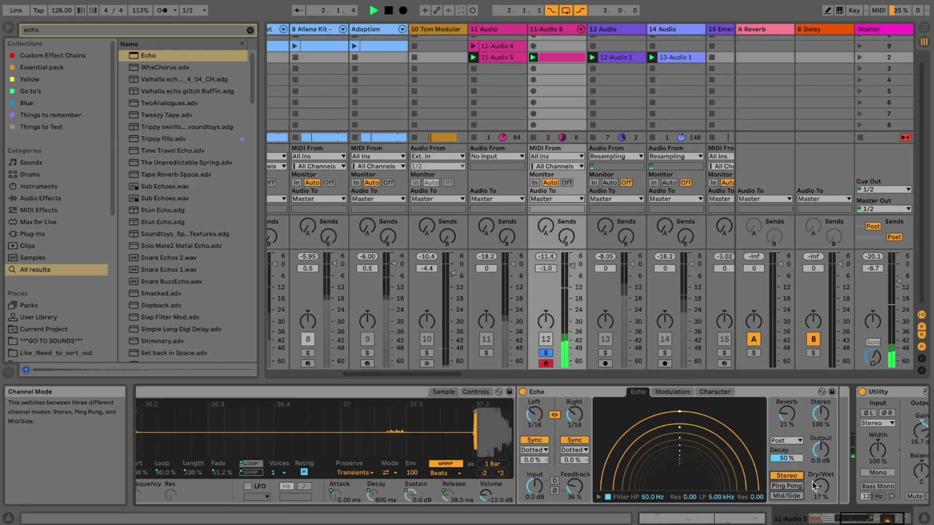
pyautogui.press('space')
pyautogui.press('space')
pyautogui.press('space')
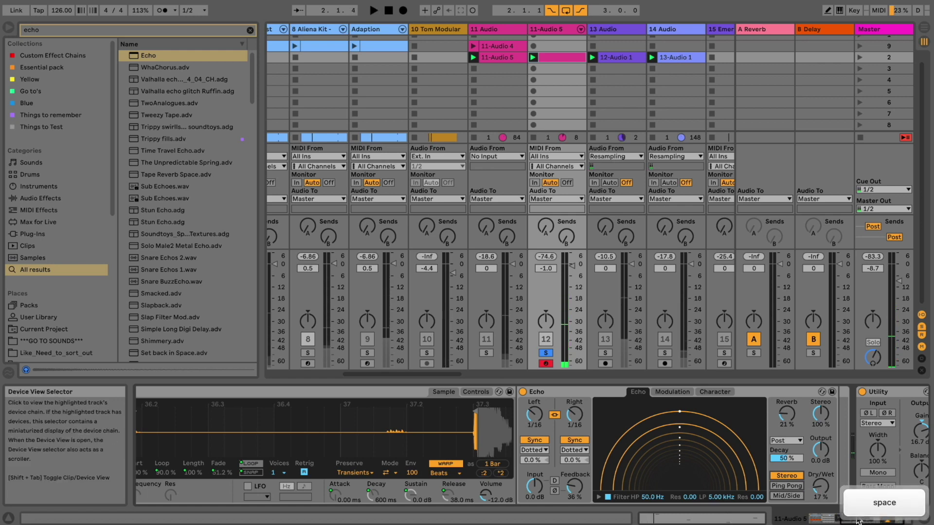
pyautogui.hscroll(-5, 393, 424)
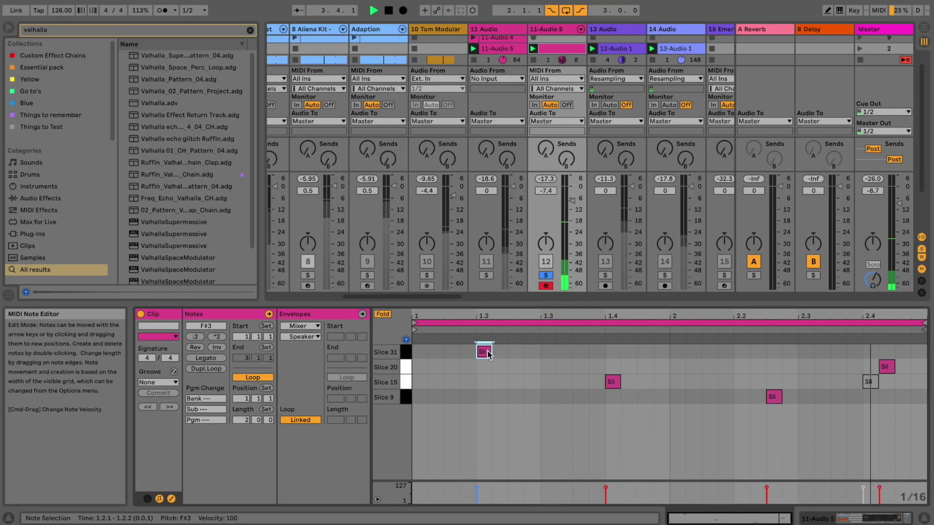
# Deactivate the Slice 20 note near bar 2.4 and play the pattern.
pyautogui.press('space')
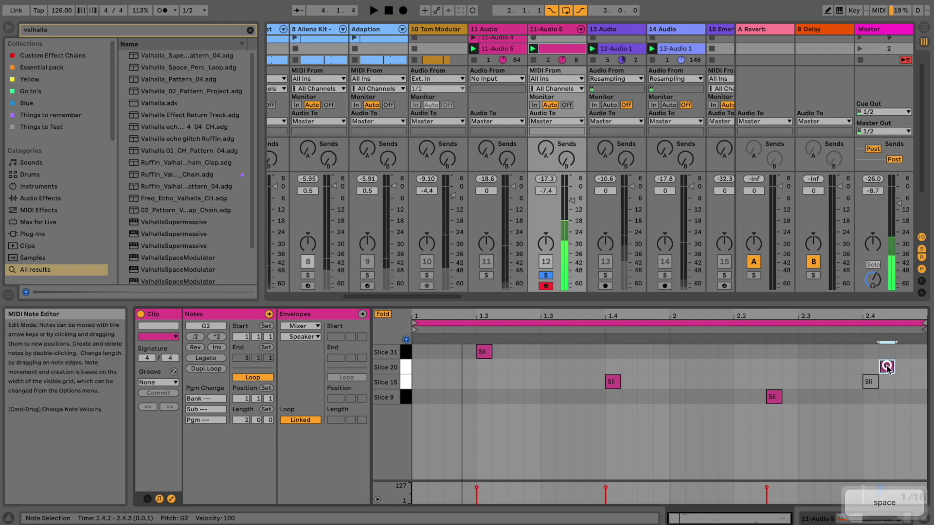
pyautogui.click(894, 368)
pyautogui.press('0')
pyautogui.press('space')
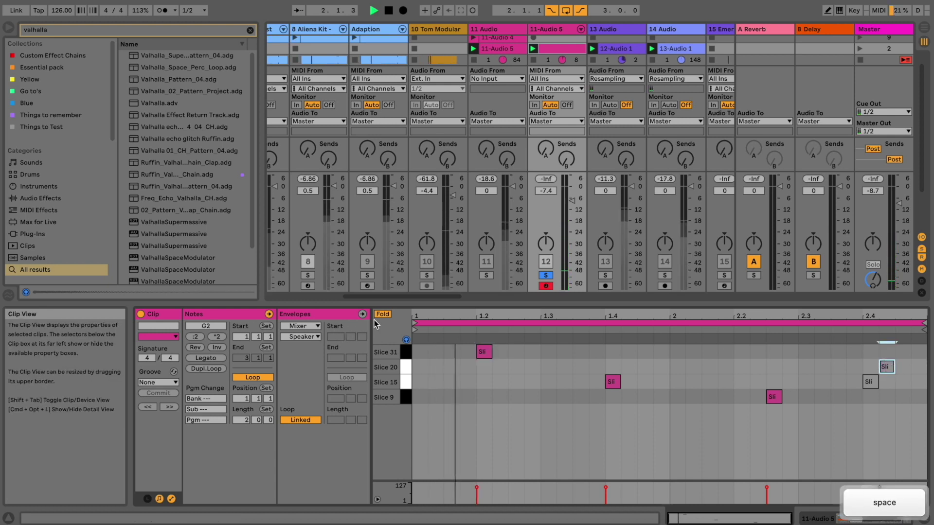
# Show all slice rows and move the bar 1.2 note from Slice 31 to Slice 35.
pyautogui.click(380, 315)
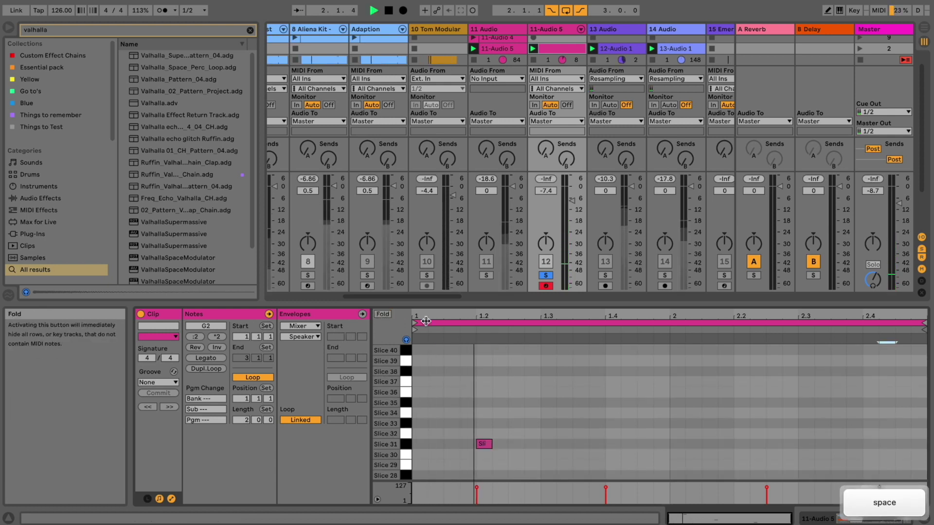
pyautogui.click(410, 442)
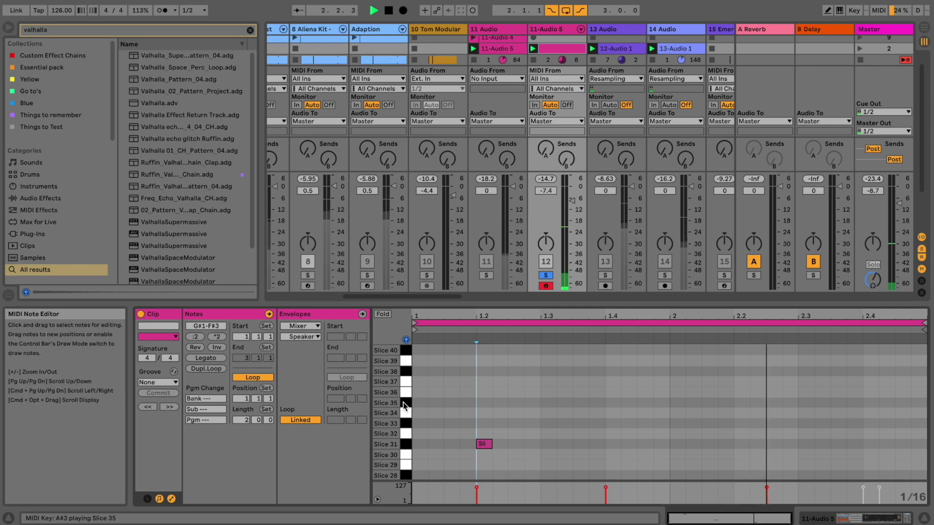
pyautogui.moveTo(482, 444); pyautogui.dragTo(480, 406)
pyautogui.press('space')
pyautogui.press('space')
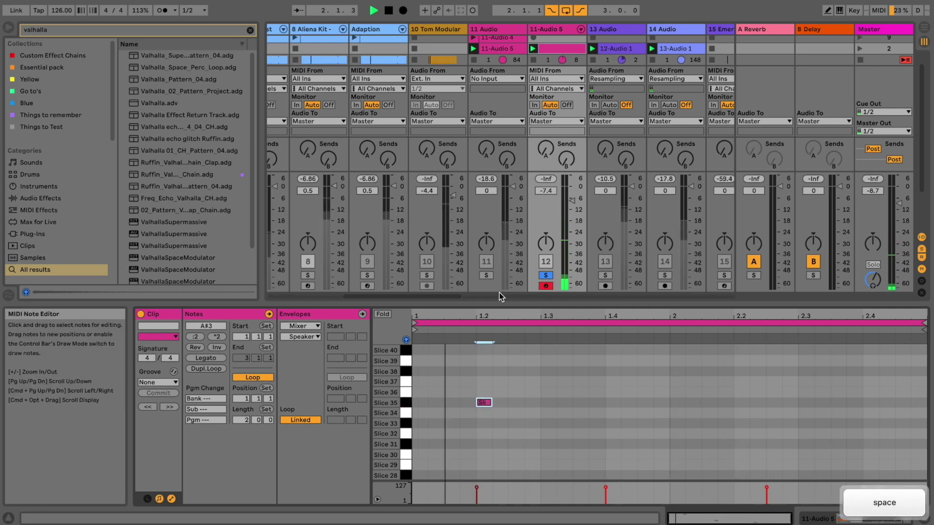
# Unsolo track 12, set its volume to -11 dB, and drop Valhalla Supermassive onto it.
pyautogui.click(546, 275)
pyautogui.moveTo(569, 205); pyautogui.dragTo(569, 202)
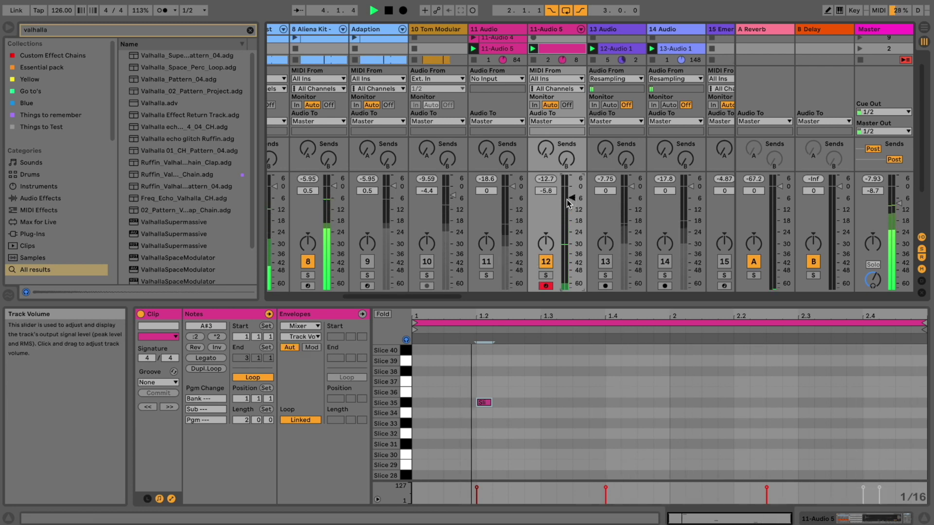
pyautogui.scroll(-5, 567, 204)
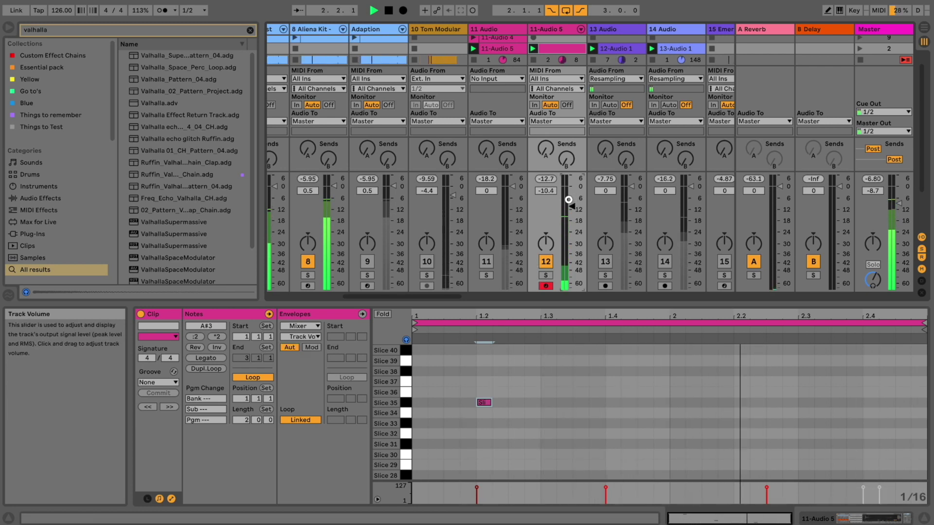
pyautogui.scroll(-1, 571, 207)
pyautogui.press('XF86AudioLowerVolume')
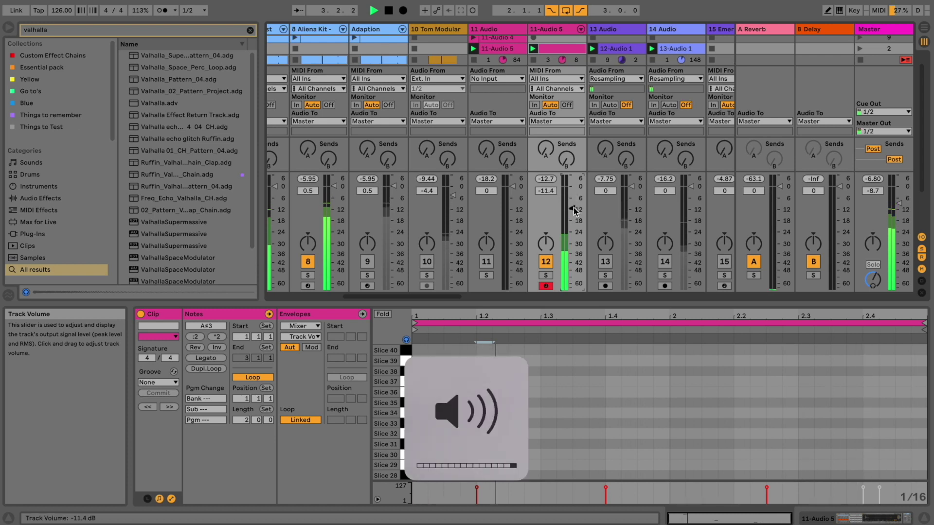
pyautogui.scroll(1, 572, 209)
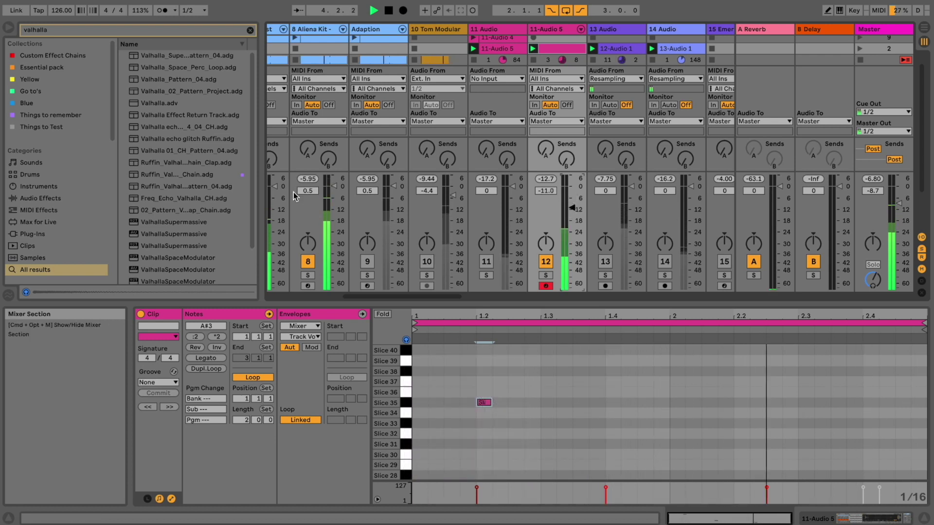
pyautogui.moveTo(191, 222); pyautogui.dragTo(558, 170)
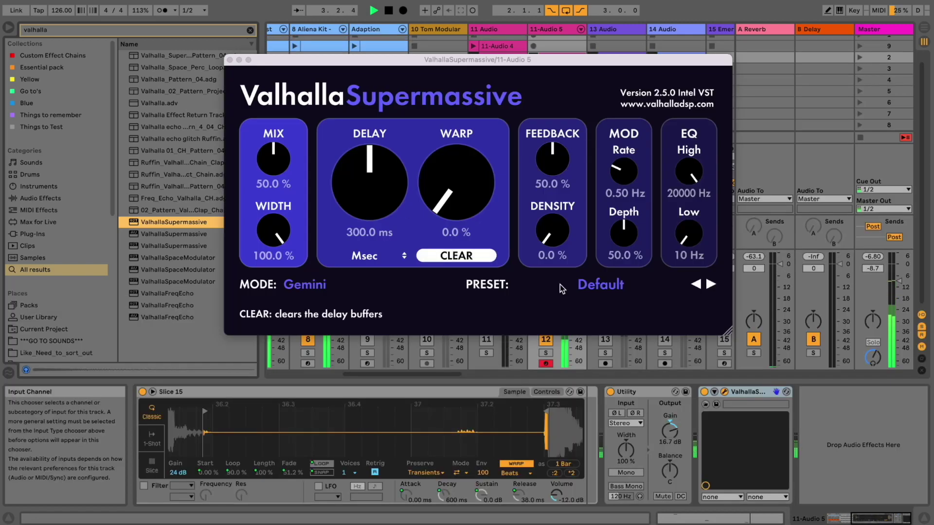
# Load the next Supermassive preset, solo track 12, and set the reverb mix to 42.8%.
pyautogui.click(710, 285)
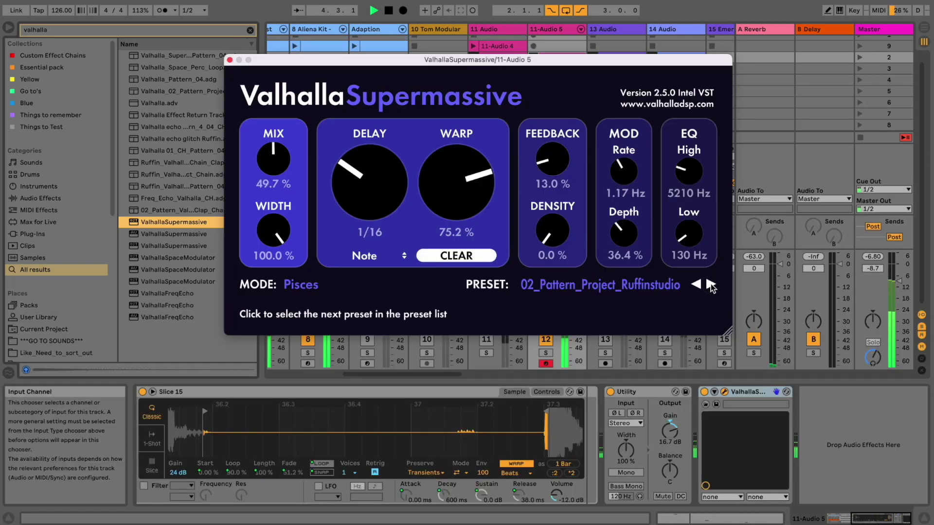
pyautogui.click(229, 60)
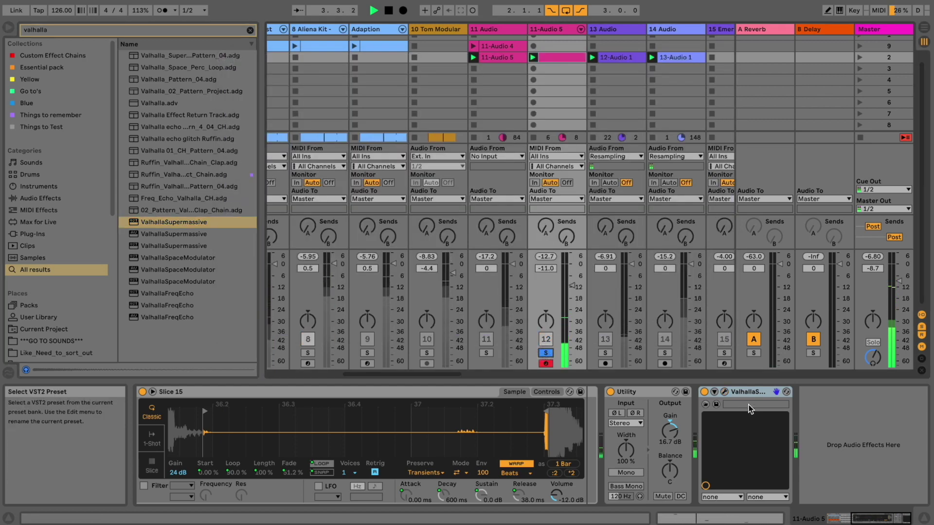
pyautogui.click(543, 353)
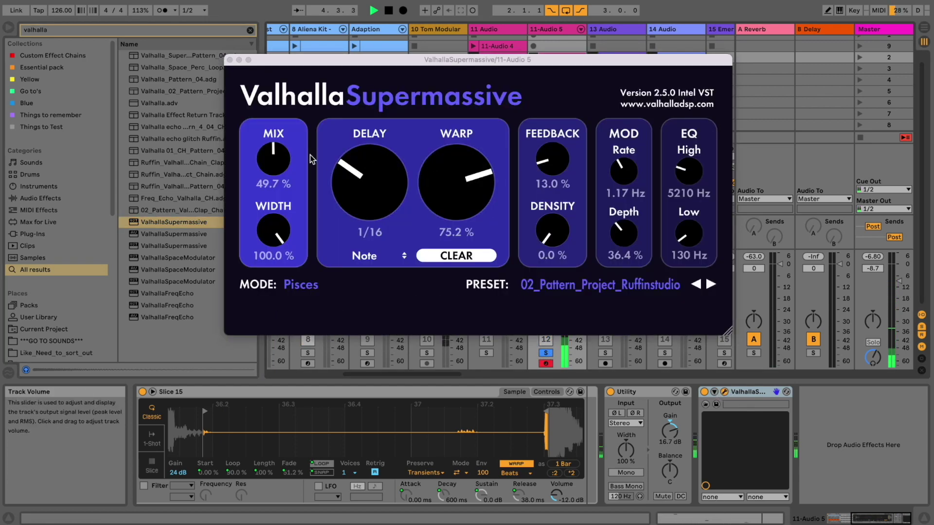
pyautogui.moveTo(270, 149); pyautogui.dragTo(275, 152)
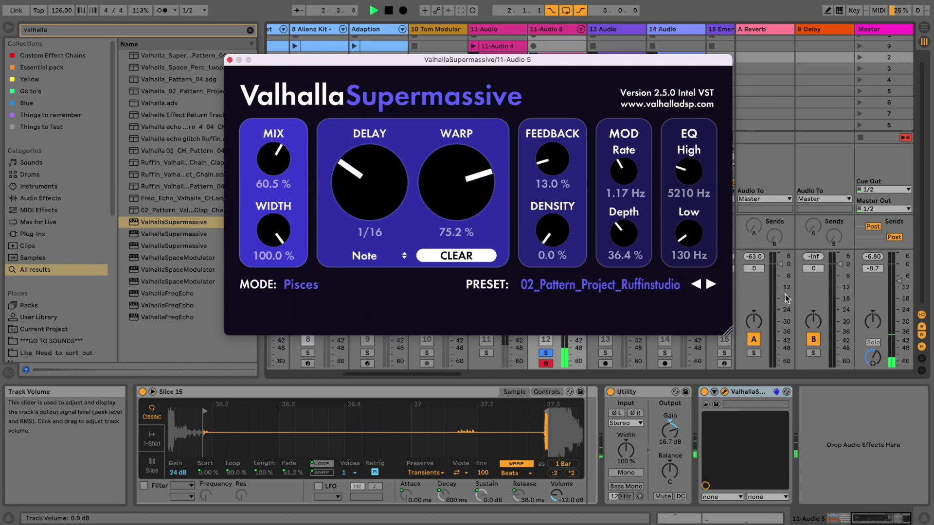
# Keep the 02_Pattern_Project_Ruffinstudio preset, close the plugin window, and unsolo track 12.
pyautogui.click(711, 284)
pyautogui.click(711, 284)
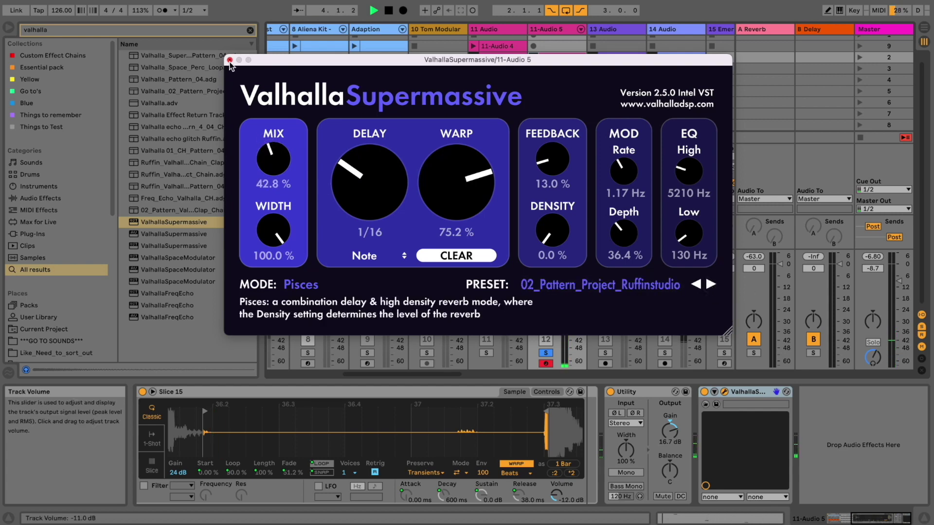
pyautogui.press('super+alt+p')
pyautogui.click(545, 353)
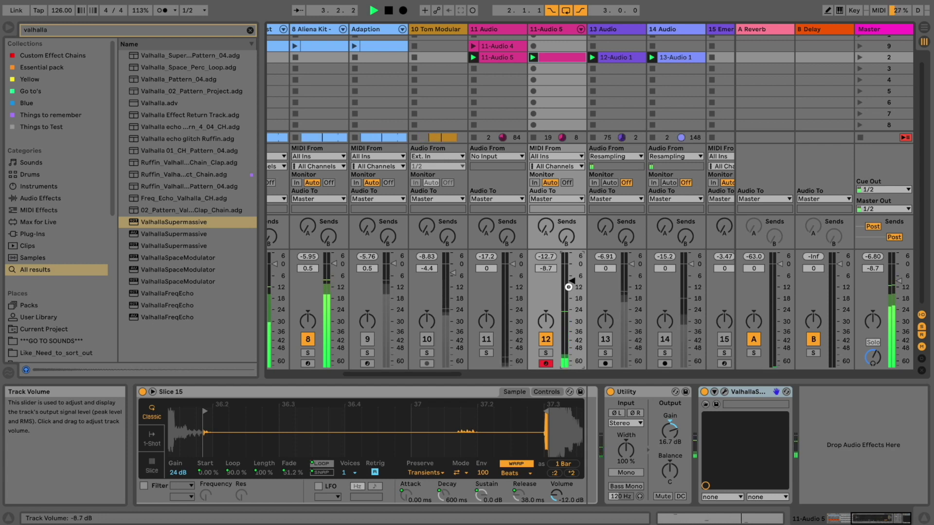
# Select the Aliena Kit track, mute its Laser Modular pad and unmute the Resonant Hits pad.
pyautogui.moveTo(452, 373); pyautogui.dragTo(414, 373)
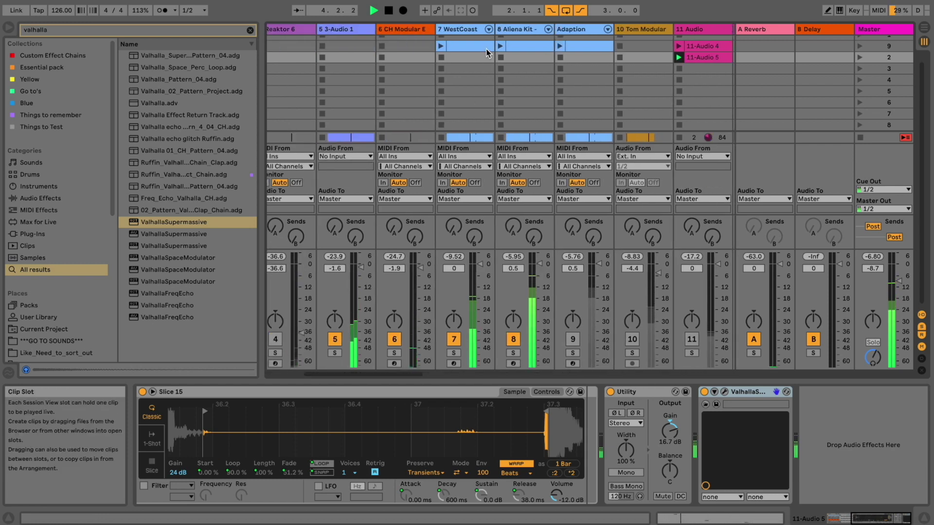
pyautogui.click(523, 57)
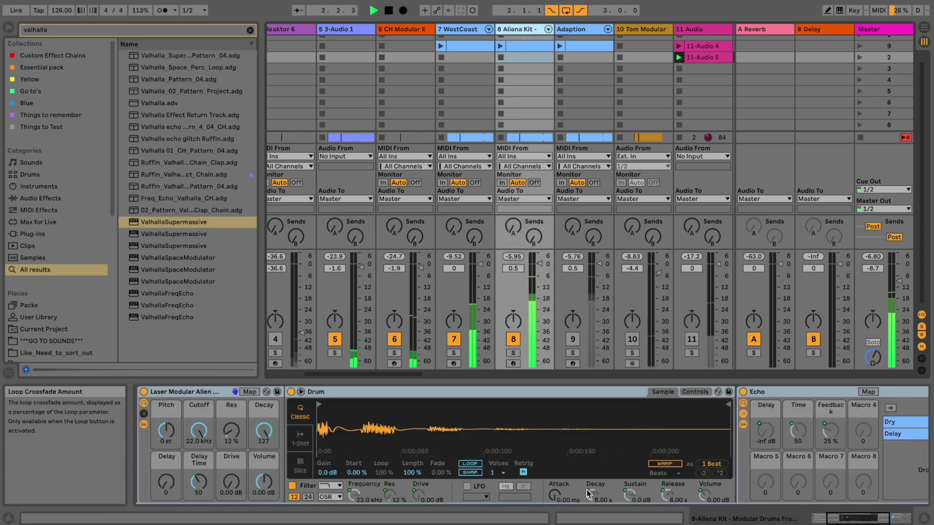
pyautogui.hscroll(-3, 589, 494)
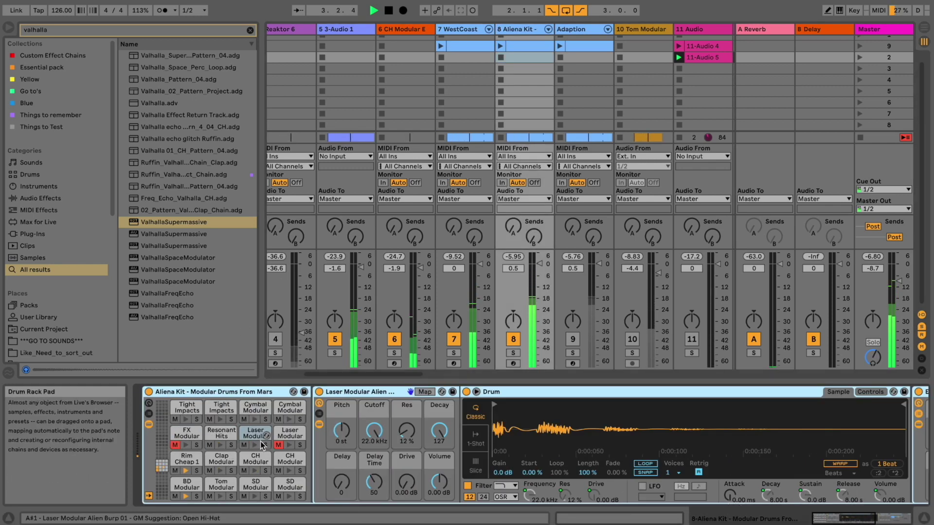
pyautogui.click(243, 445)
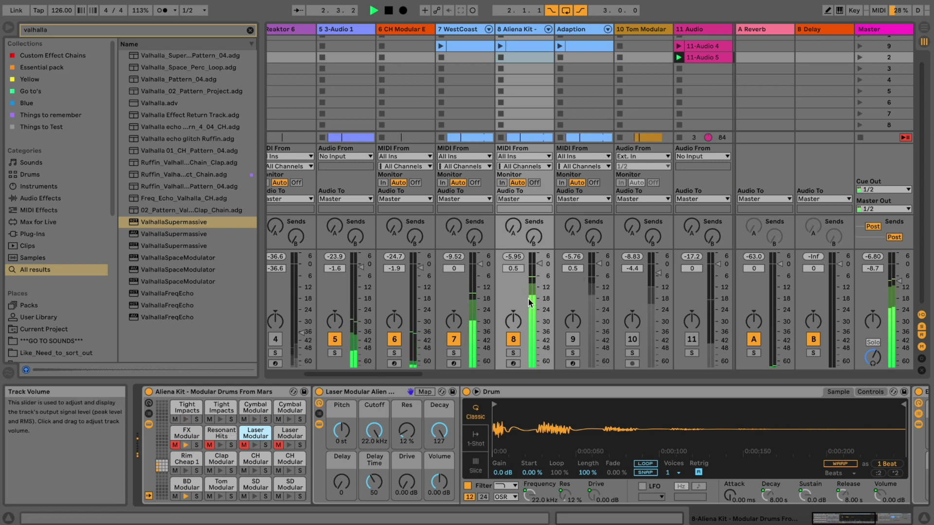
pyautogui.moveTo(418, 378); pyautogui.dragTo(423, 378)
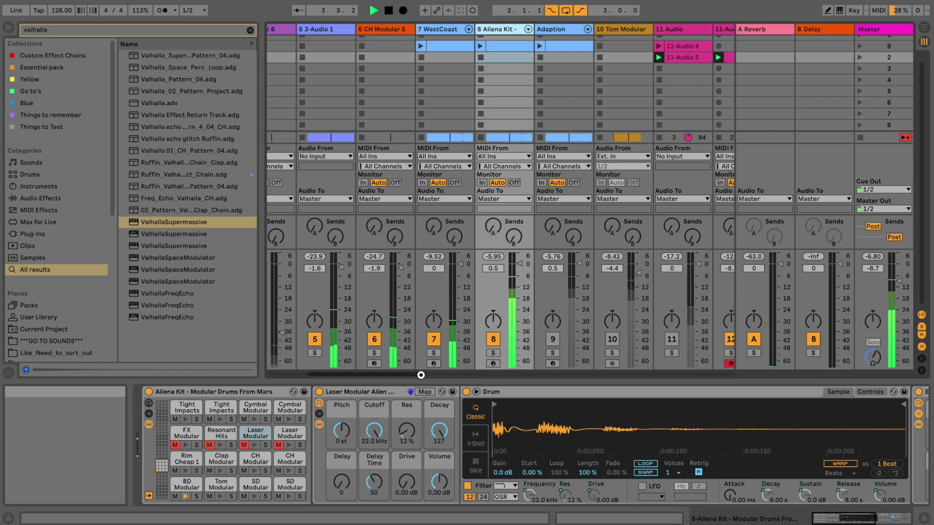
pyautogui.click(210, 445)
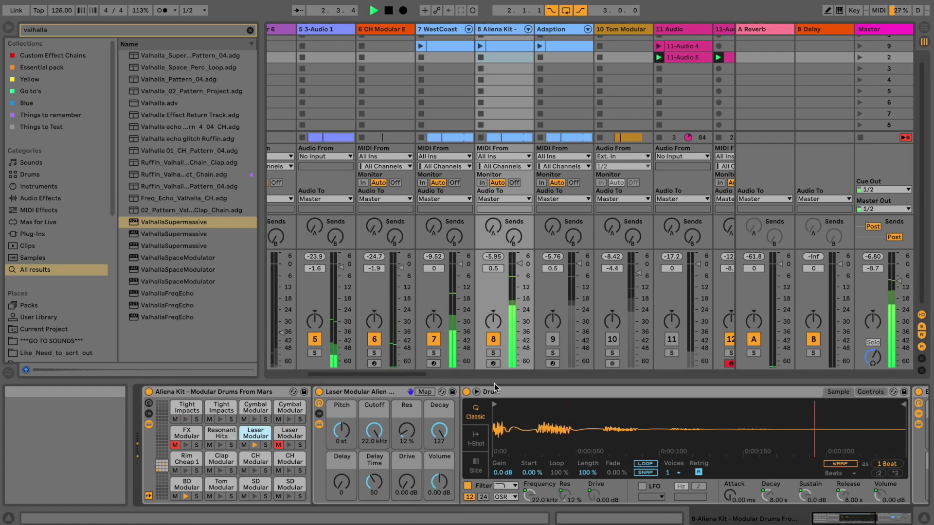
pyautogui.moveTo(417, 375); pyautogui.dragTo(548, 381)
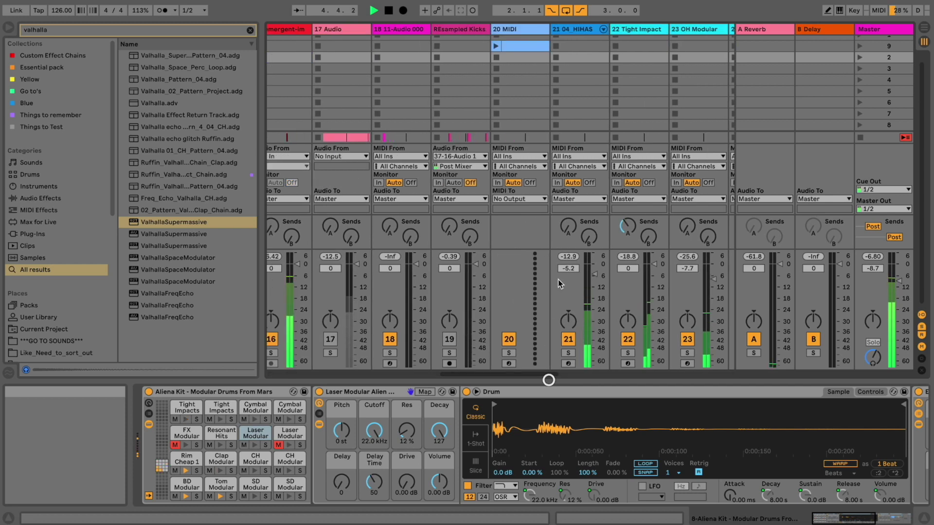